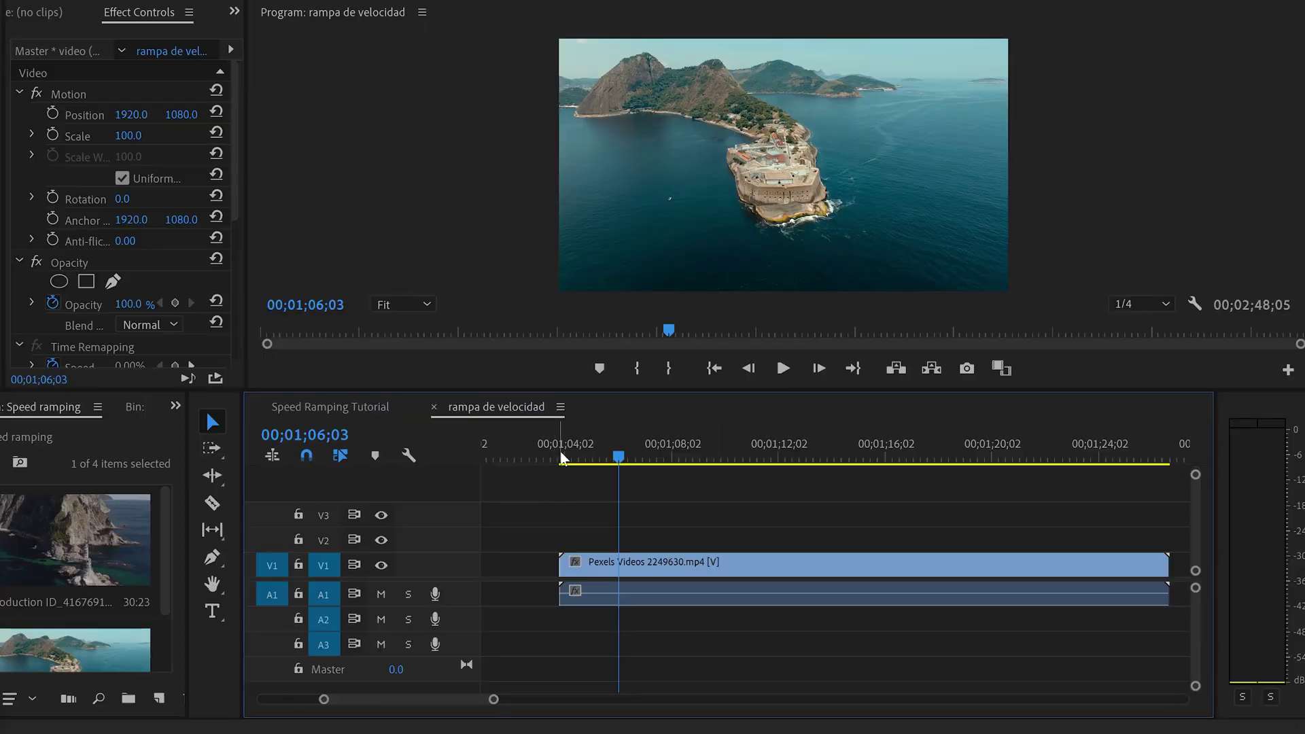
Preview the aerial clip and cut it at 00;01;06;25 and 00;01;22;20
{"action": "left_click", "coordinate": [568, 460]}
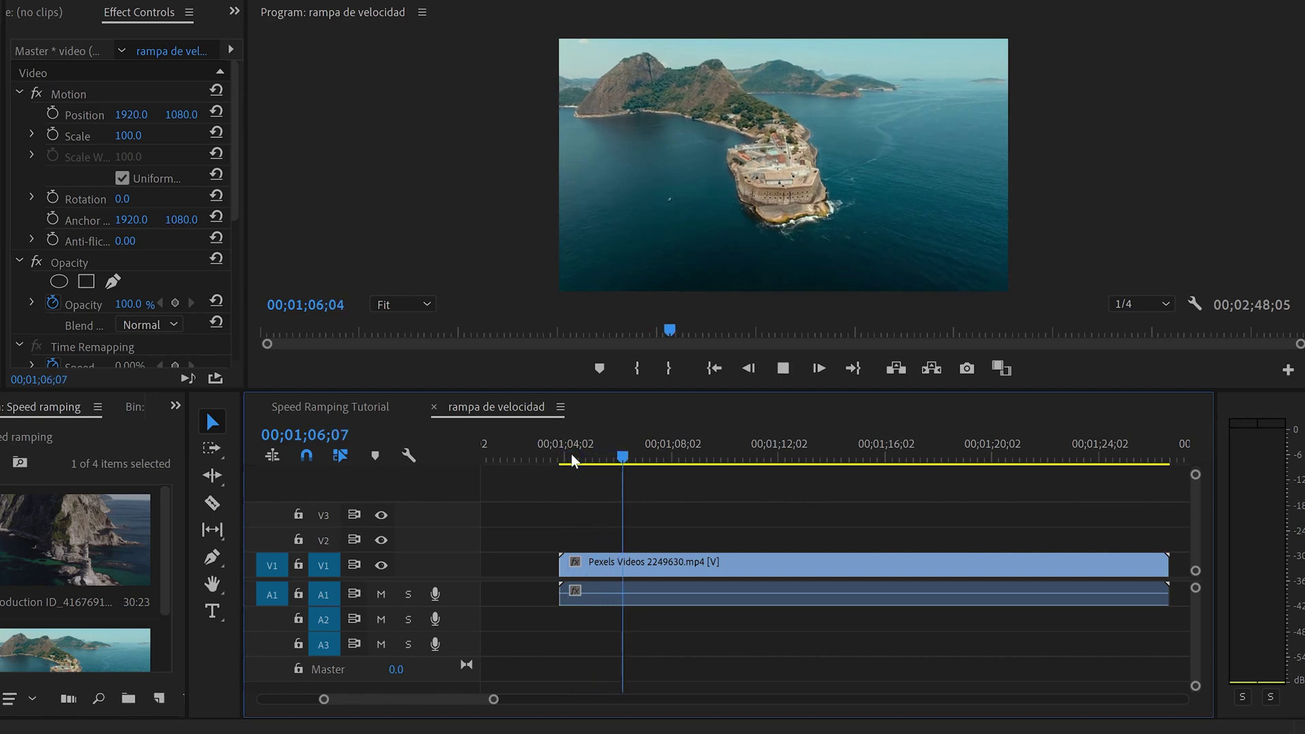
{"action": "key", "text": "space"}
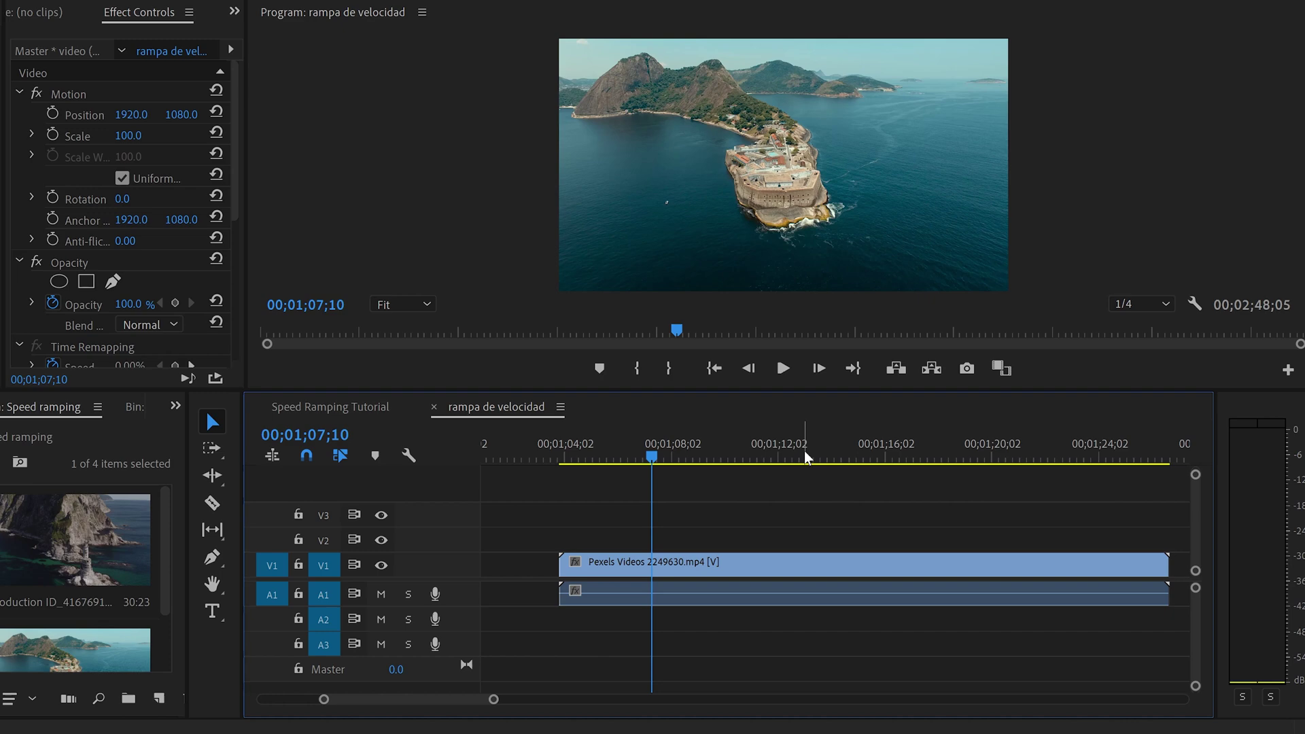
{"action": "left_click", "coordinate": [571, 454]}
{"action": "left_click_drag", "start_coordinate": [573, 459], "coordinate": [639, 462]}
{"action": "key", "text": "c"}
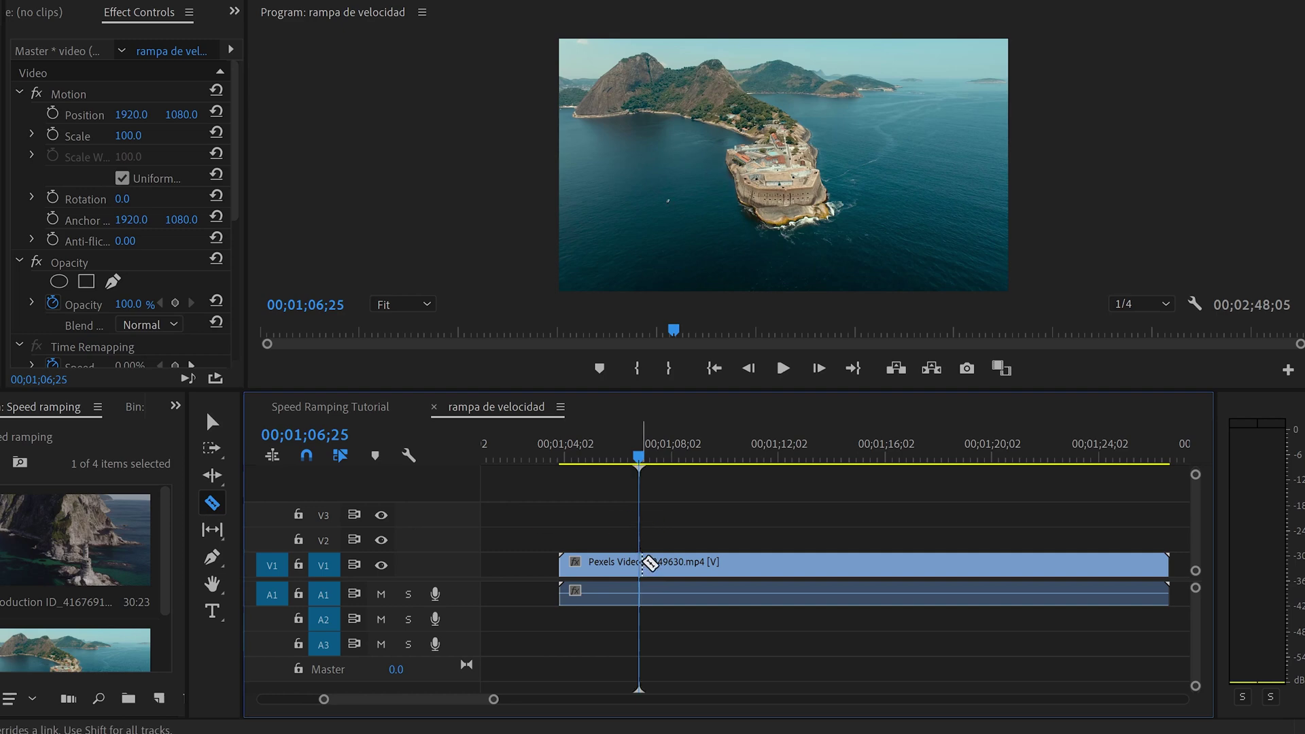
{"action": "left_click", "coordinate": [642, 563]}
{"action": "left_click_drag", "start_coordinate": [641, 458], "coordinate": [1062, 455]}
{"action": "left_click", "coordinate": [1065, 570]}
{"action": "key", "text": "v"}
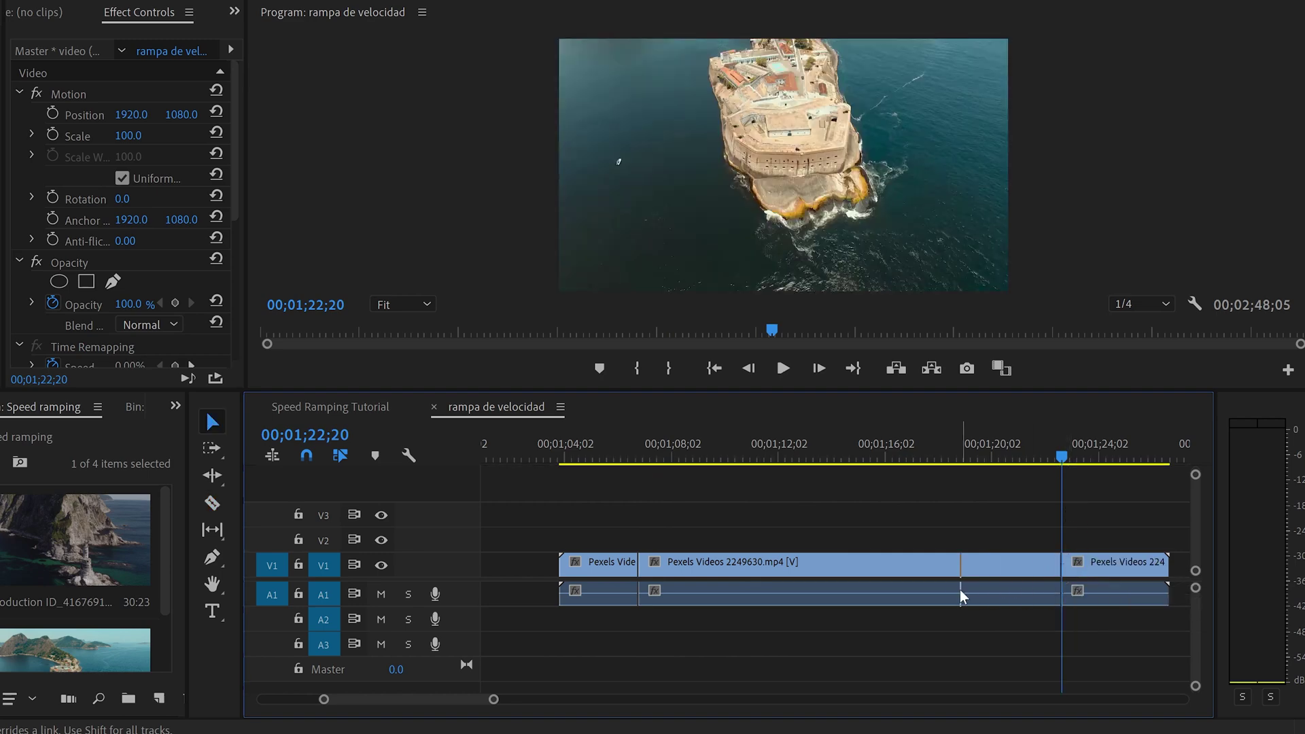
Set the middle segment's speed to 1200% and ripple-delete the gap left behind it
{"action": "left_click", "coordinate": [841, 572]}
{"action": "right_click", "coordinate": [840, 572]}
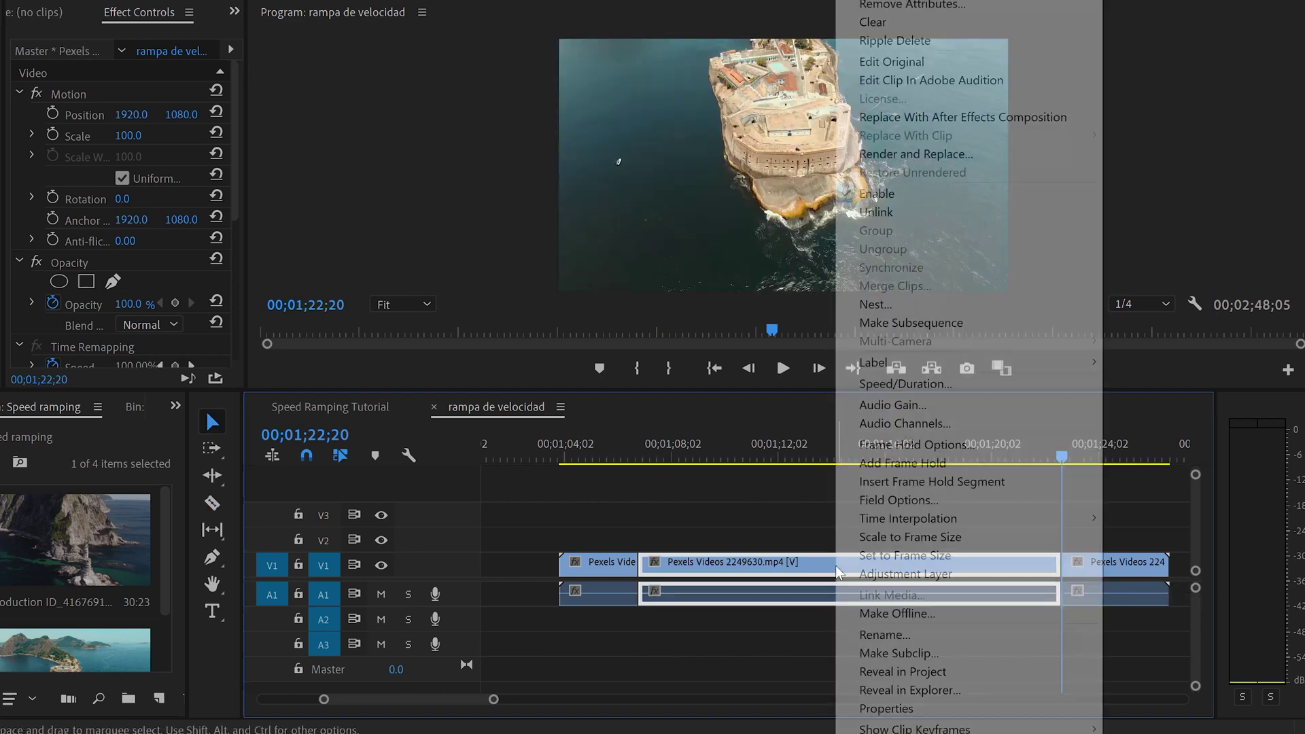
{"action": "left_click", "coordinate": [904, 383]}
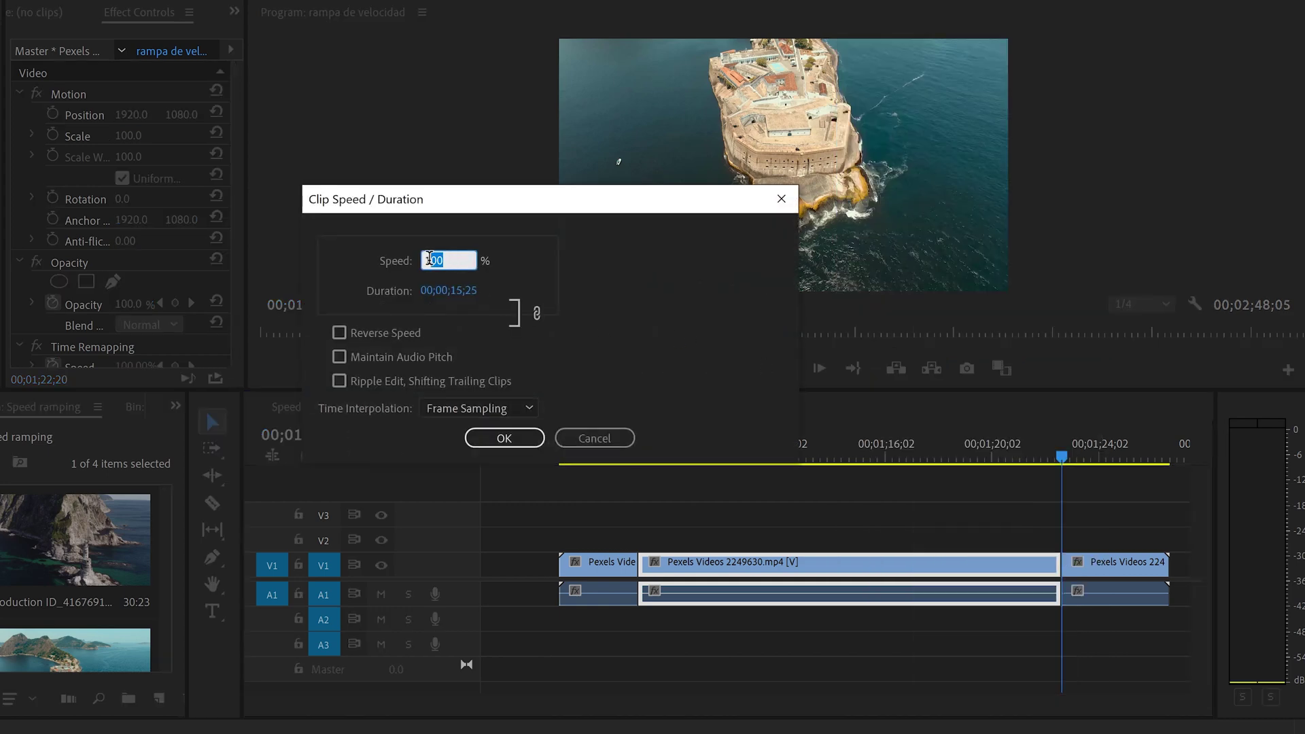
{"action": "type", "text": "1"}
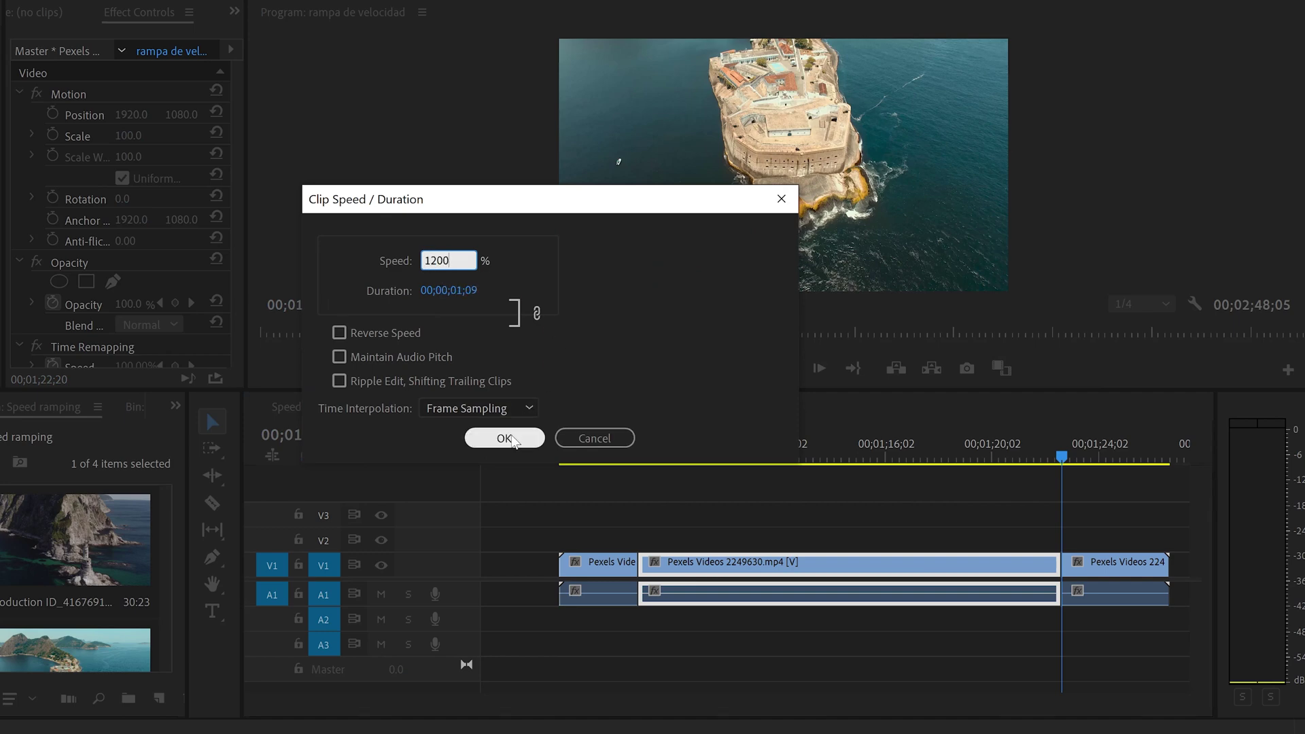
{"action": "left_click", "coordinate": [503, 438]}
{"action": "left_click", "coordinate": [798, 577]}
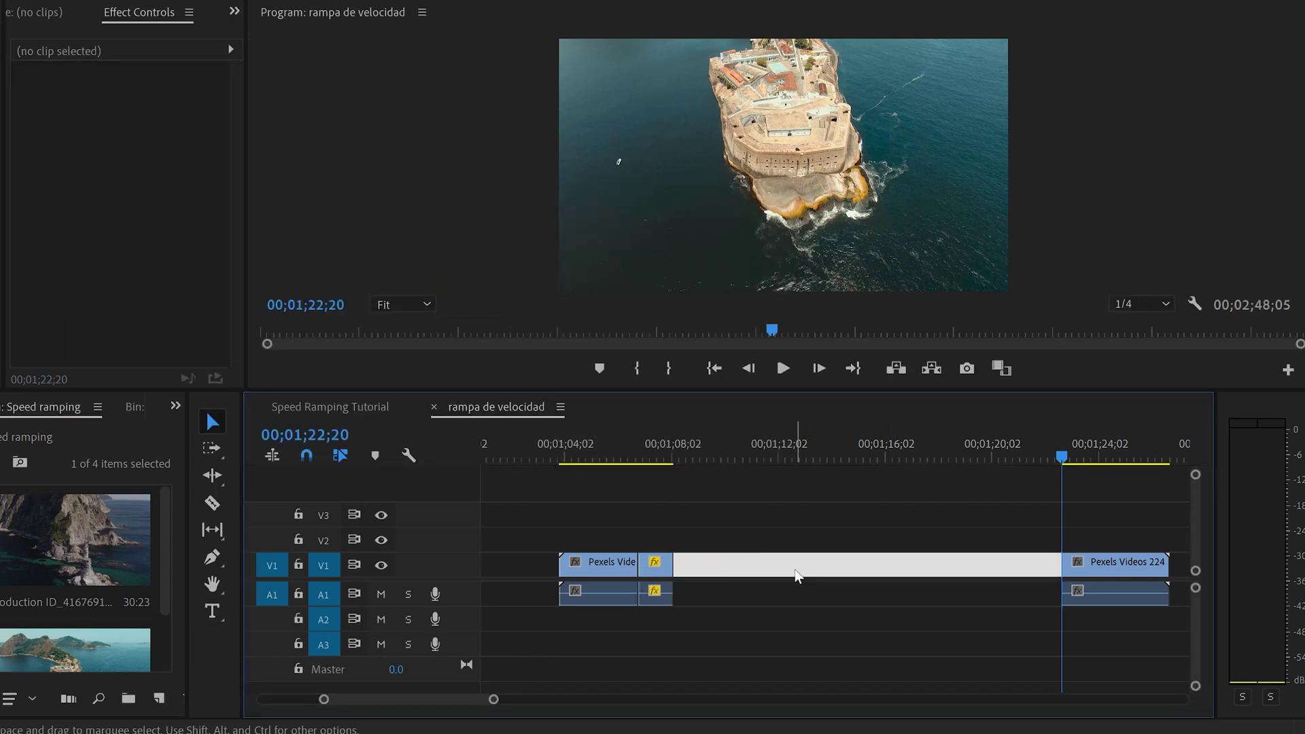
{"action": "key", "text": "Delete"}
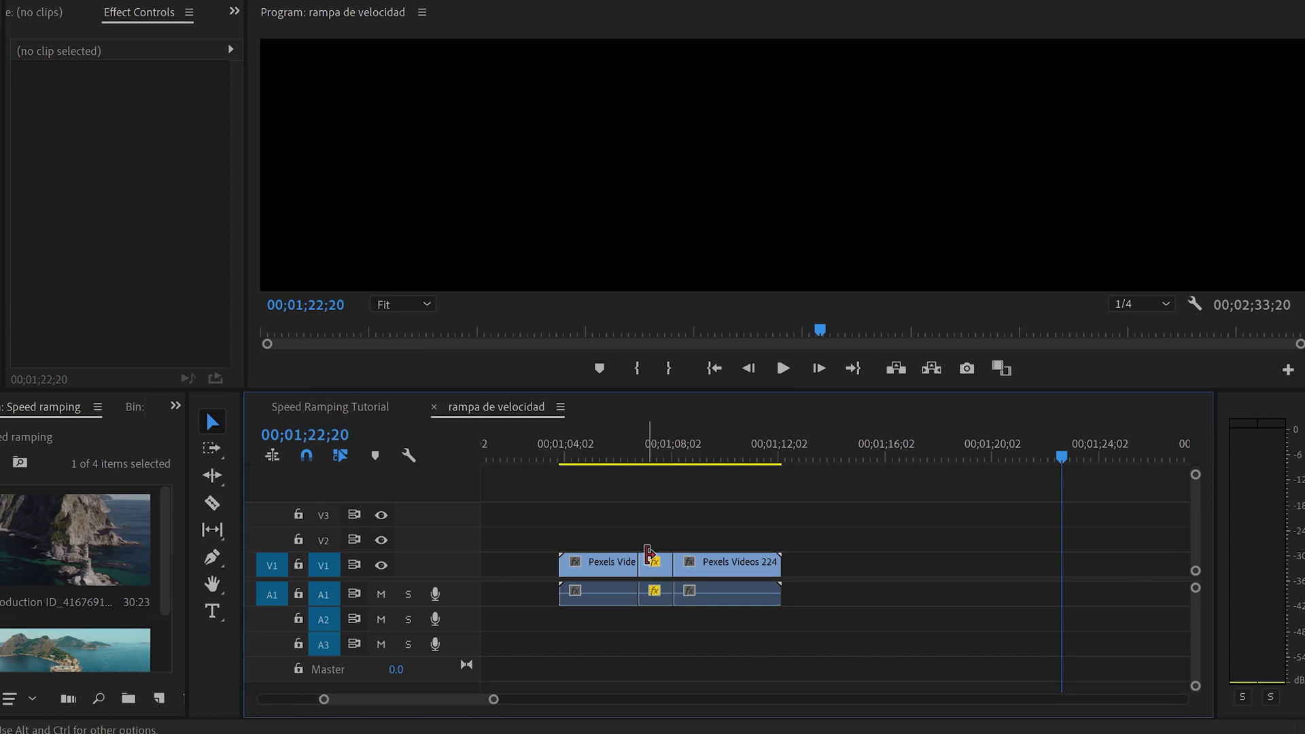
Play back the sped-up cut, then undo the gap removal, the speed change and both cuts
{"action": "left_click", "coordinate": [627, 456]}
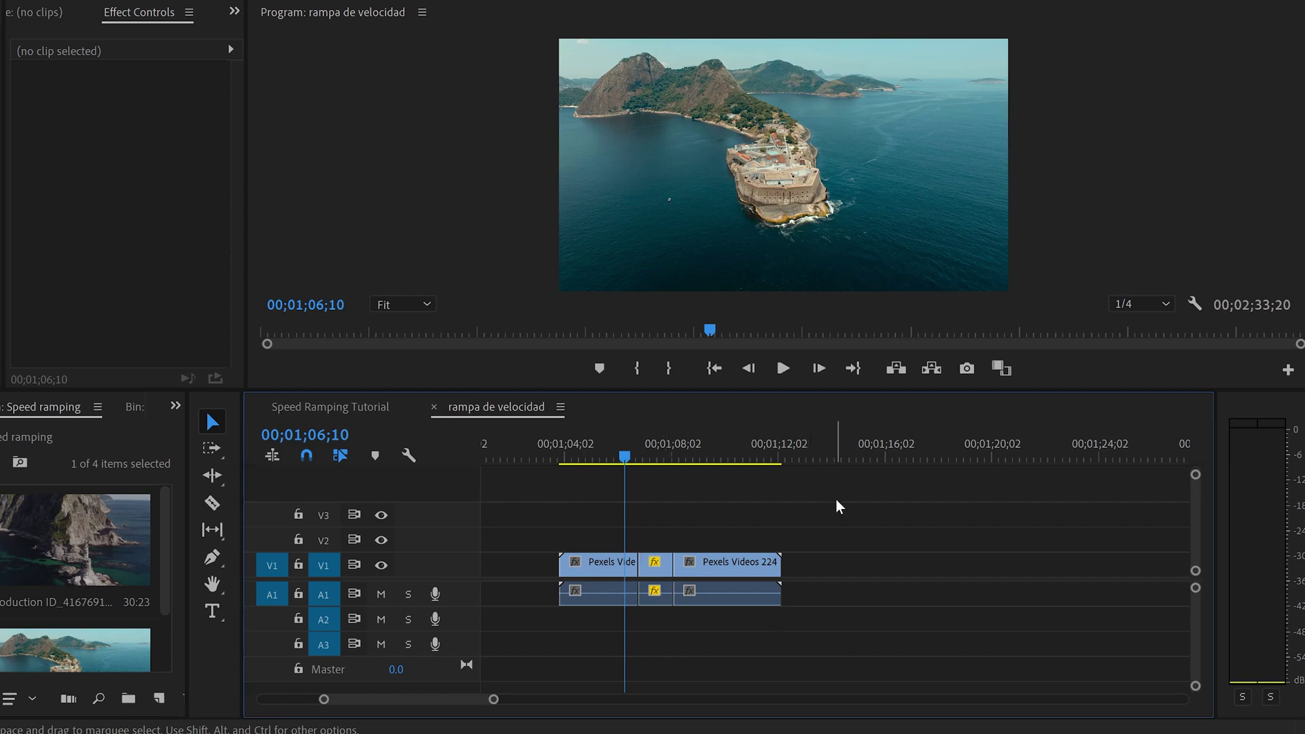
{"action": "key", "text": "ctrl+z"}
{"action": "key", "text": "ctrl+z"}
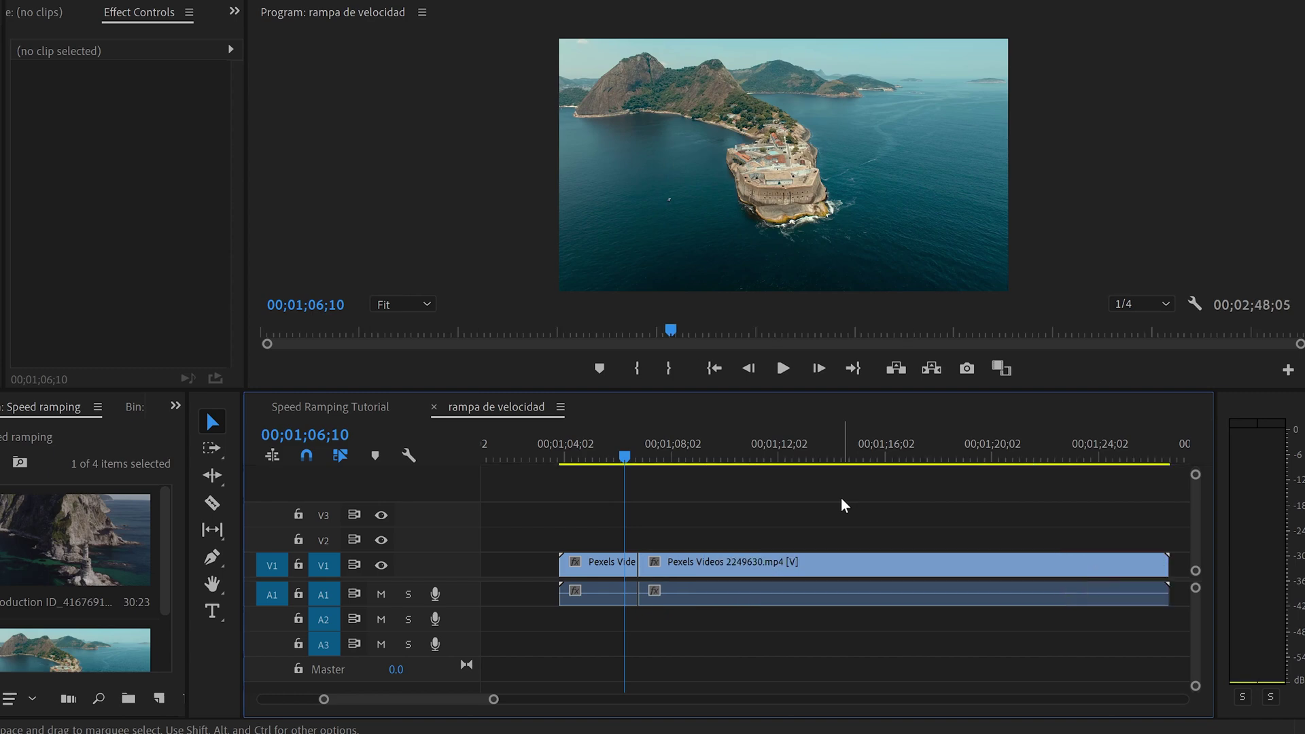
{"action": "key", "text": "ctrl+z"}
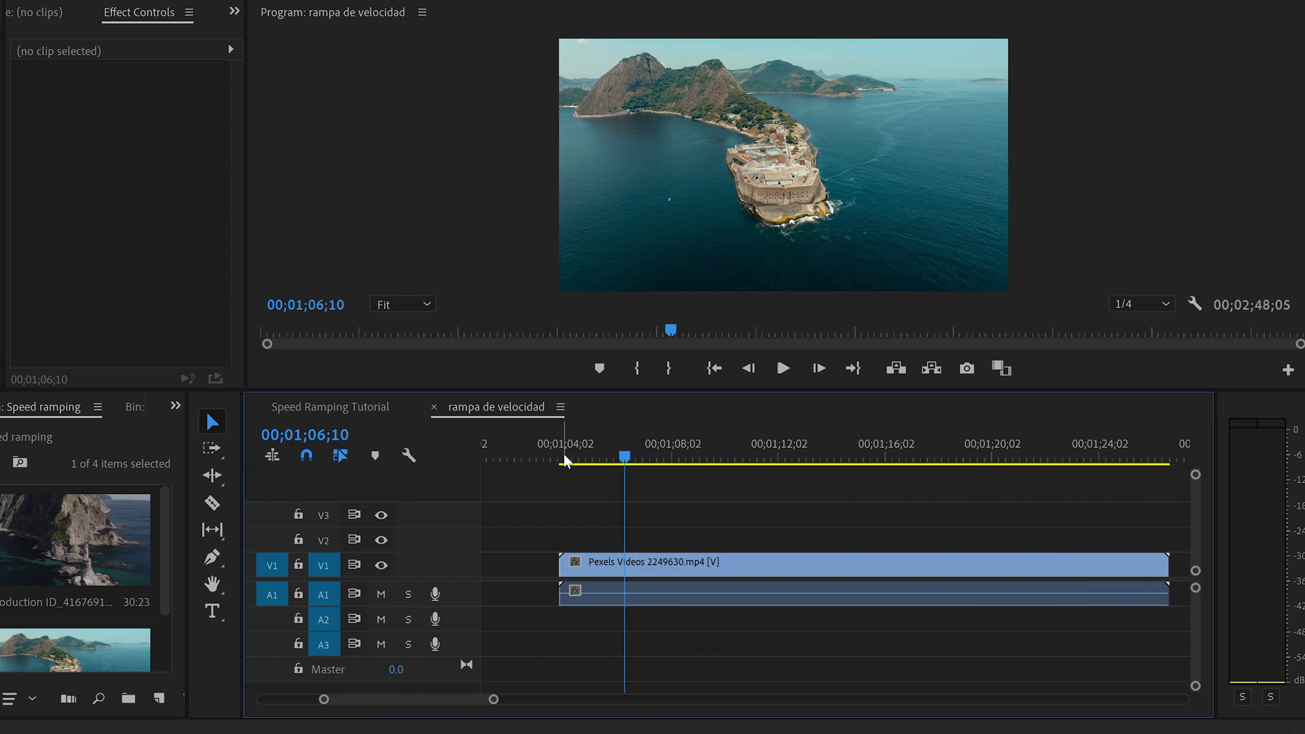
Enlarge video track V1 and show the clip's Time Remapping Speed line on it
{"action": "left_click_drag", "start_coordinate": [565, 461], "coordinate": [638, 460]}
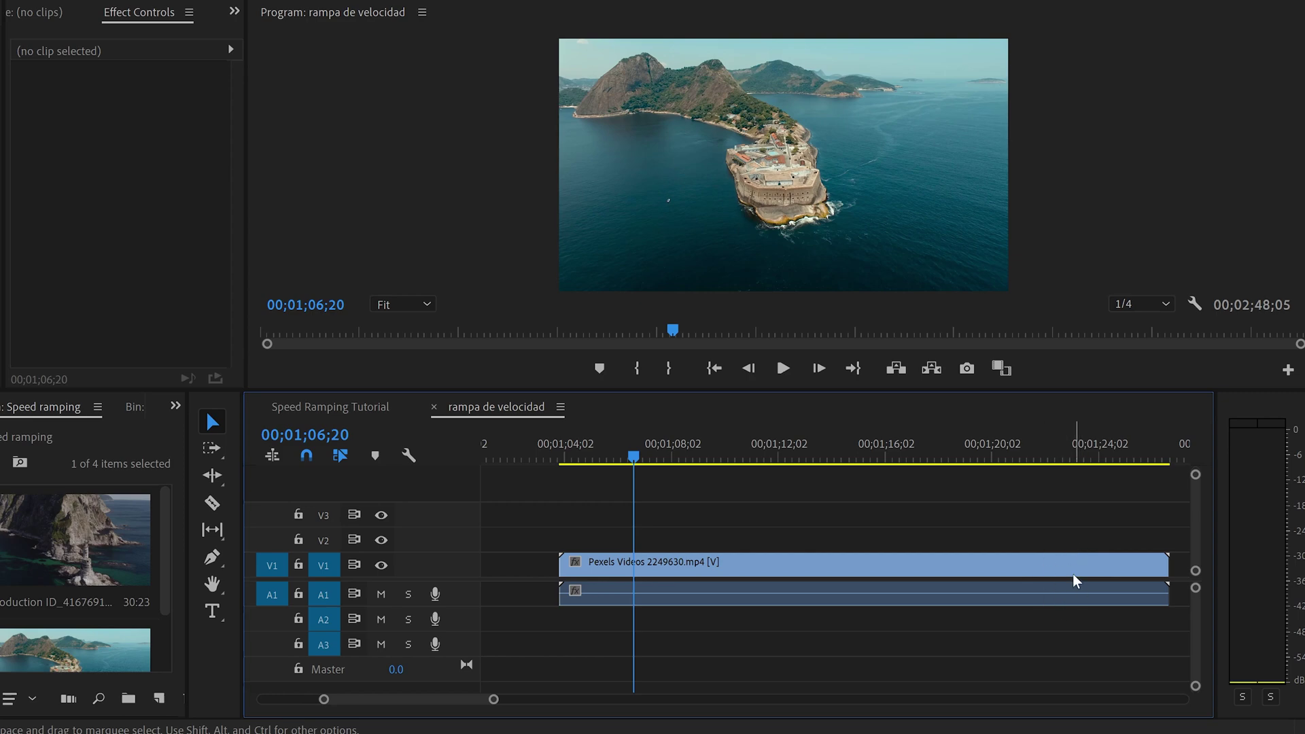
{"action": "left_click_drag", "start_coordinate": [464, 525], "coordinate": [460, 500]}
{"action": "double_click", "coordinate": [462, 507]}
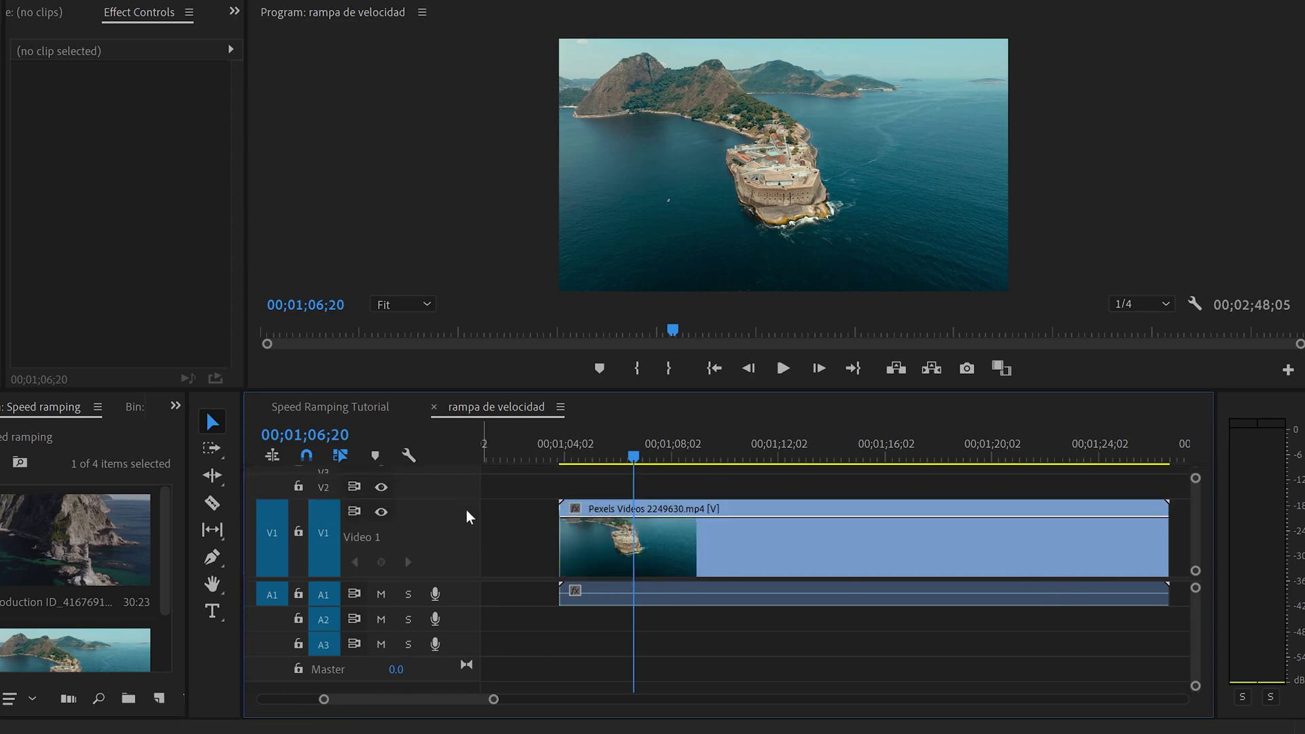
{"action": "double_click", "coordinate": [575, 512]}
{"action": "left_click", "coordinate": [575, 510]}
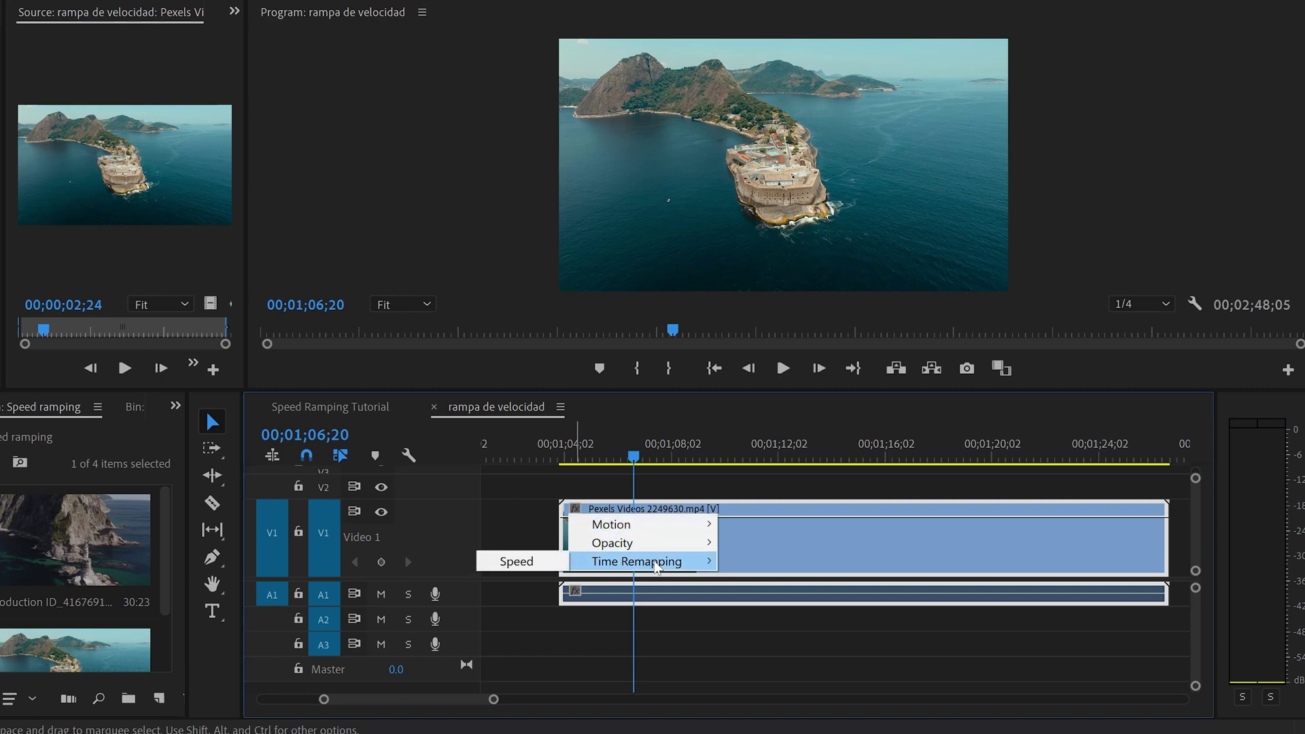
{"action": "left_click", "coordinate": [555, 563]}
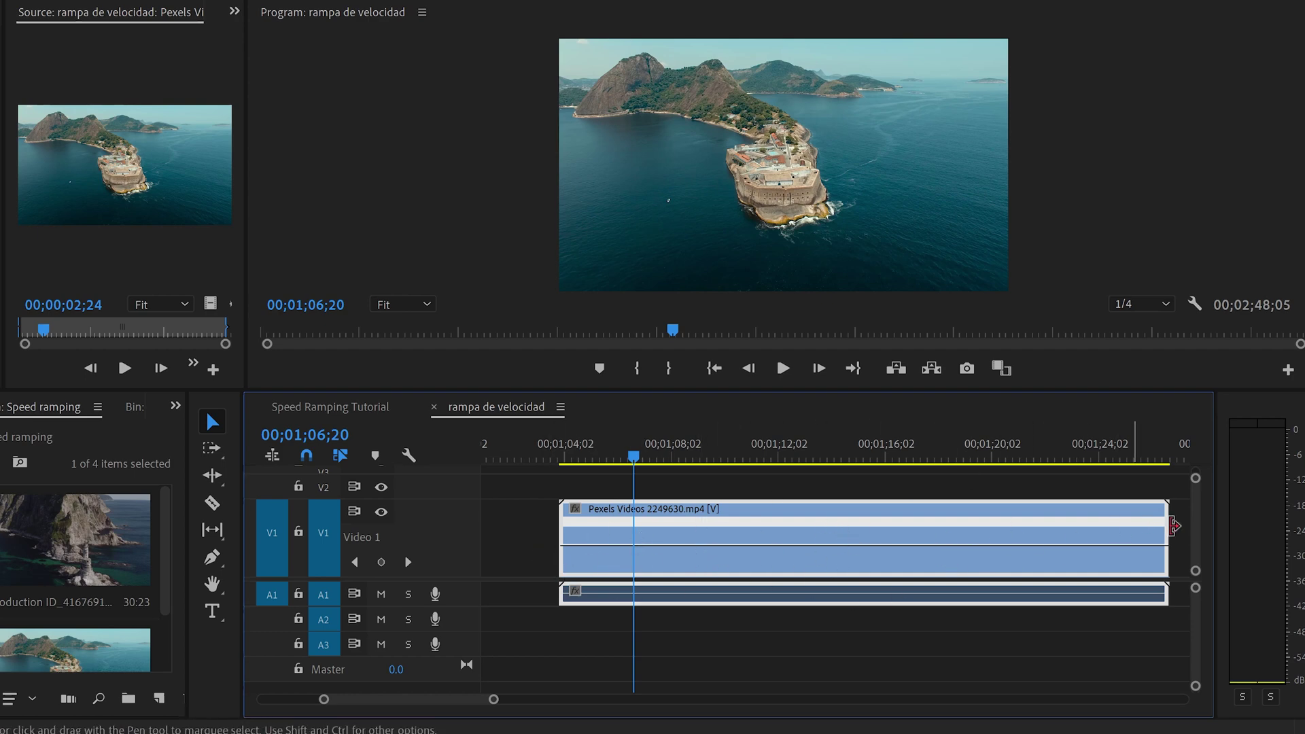
Add speed keyframes with the Pen tool at about 00;01;06;14 and 00;01;23;13 on the clip's speed line
{"action": "key", "text": "p"}
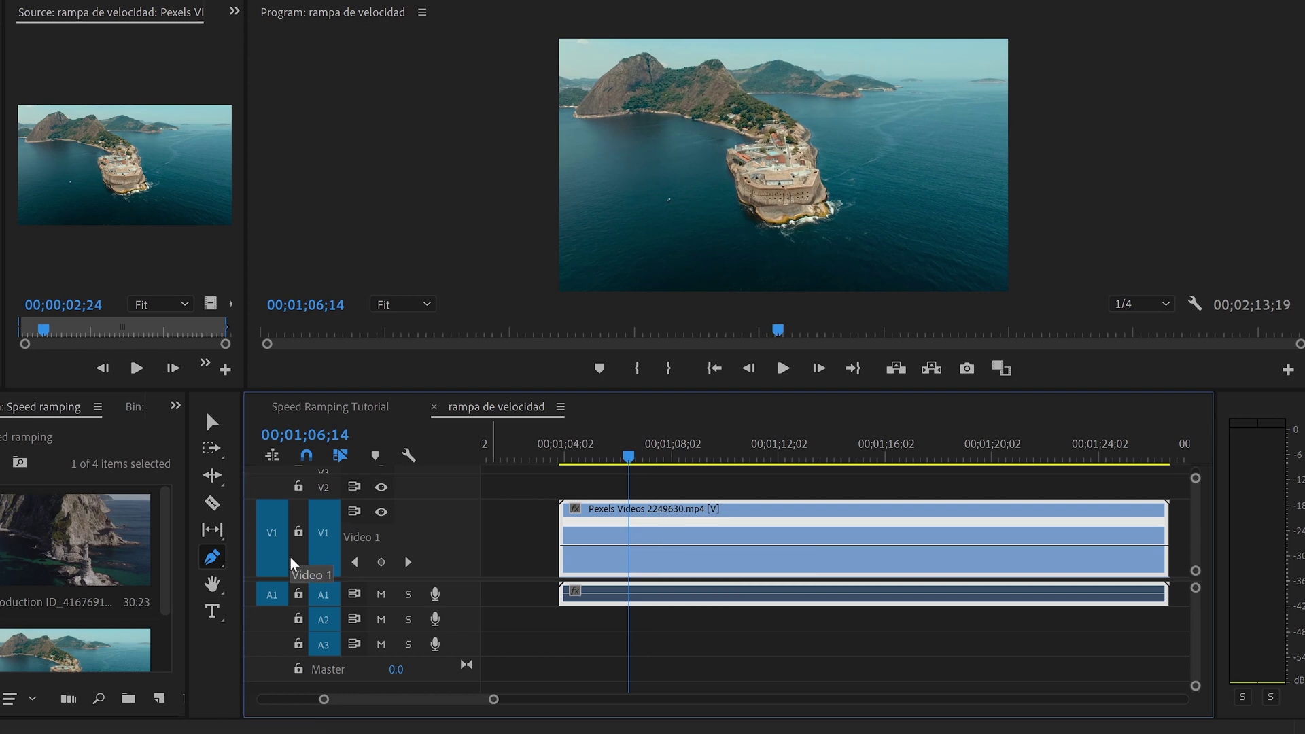
{"action": "left_click", "coordinate": [212, 558]}
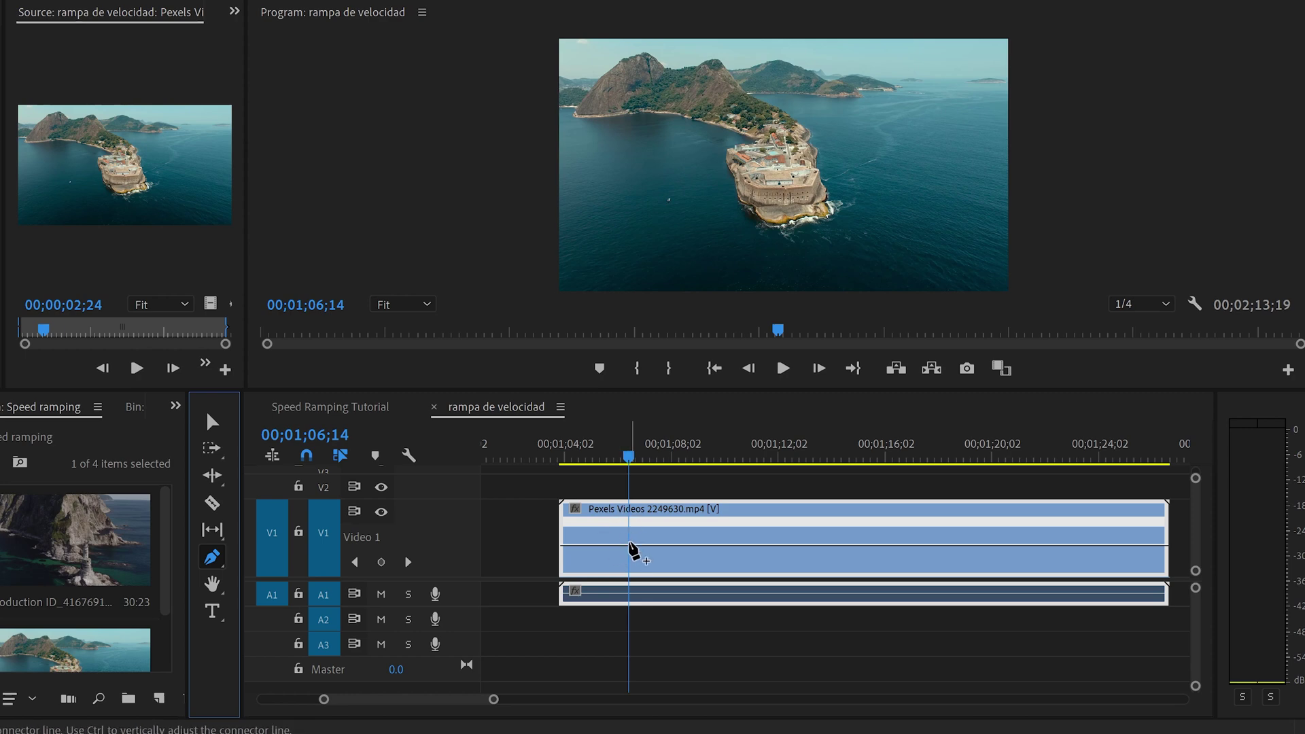
{"action": "left_click", "coordinate": [630, 545]}
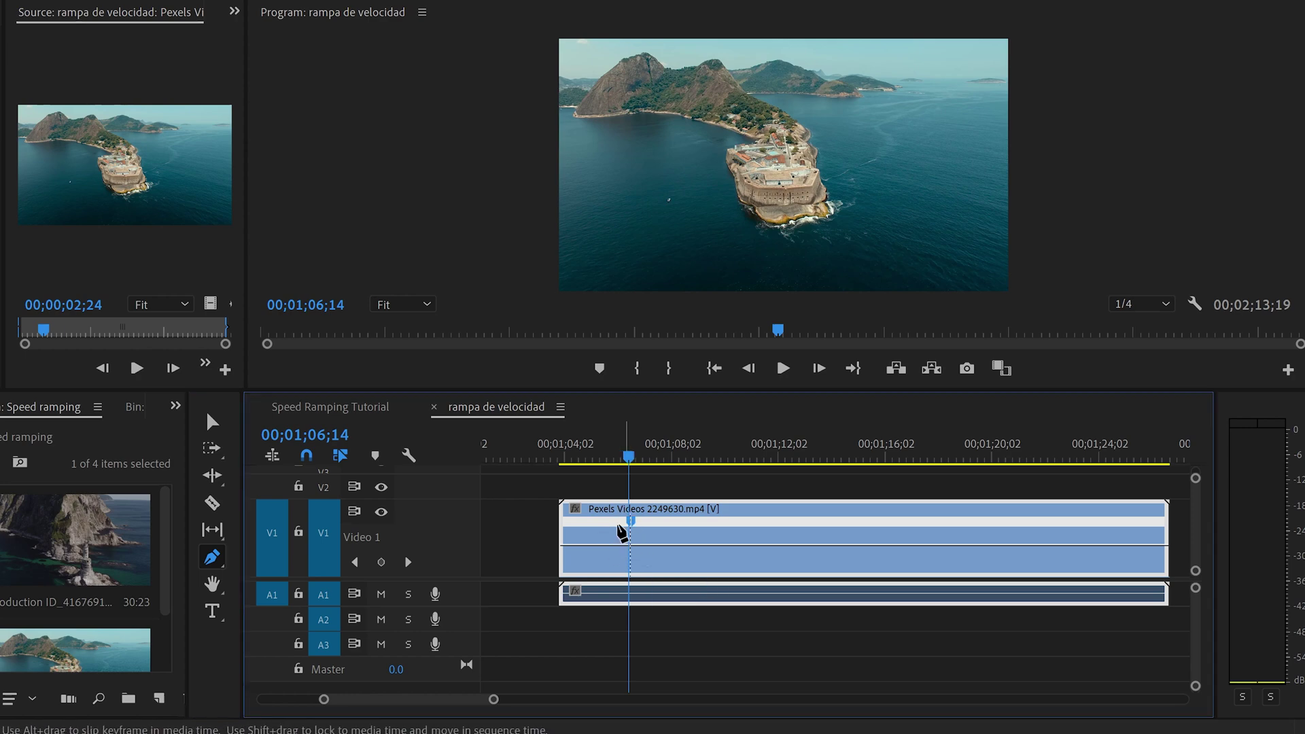
{"action": "left_click_drag", "start_coordinate": [775, 454], "coordinate": [1086, 459]}
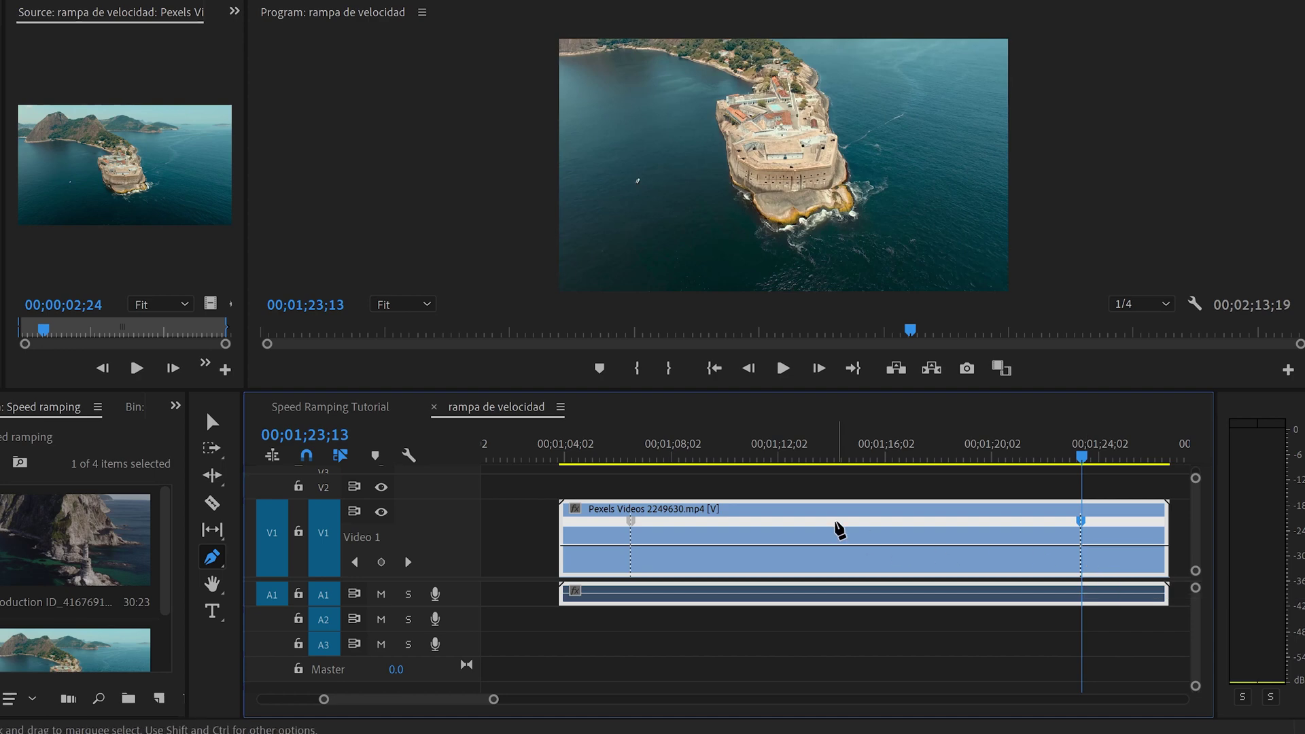
{"action": "key", "text": "v"}
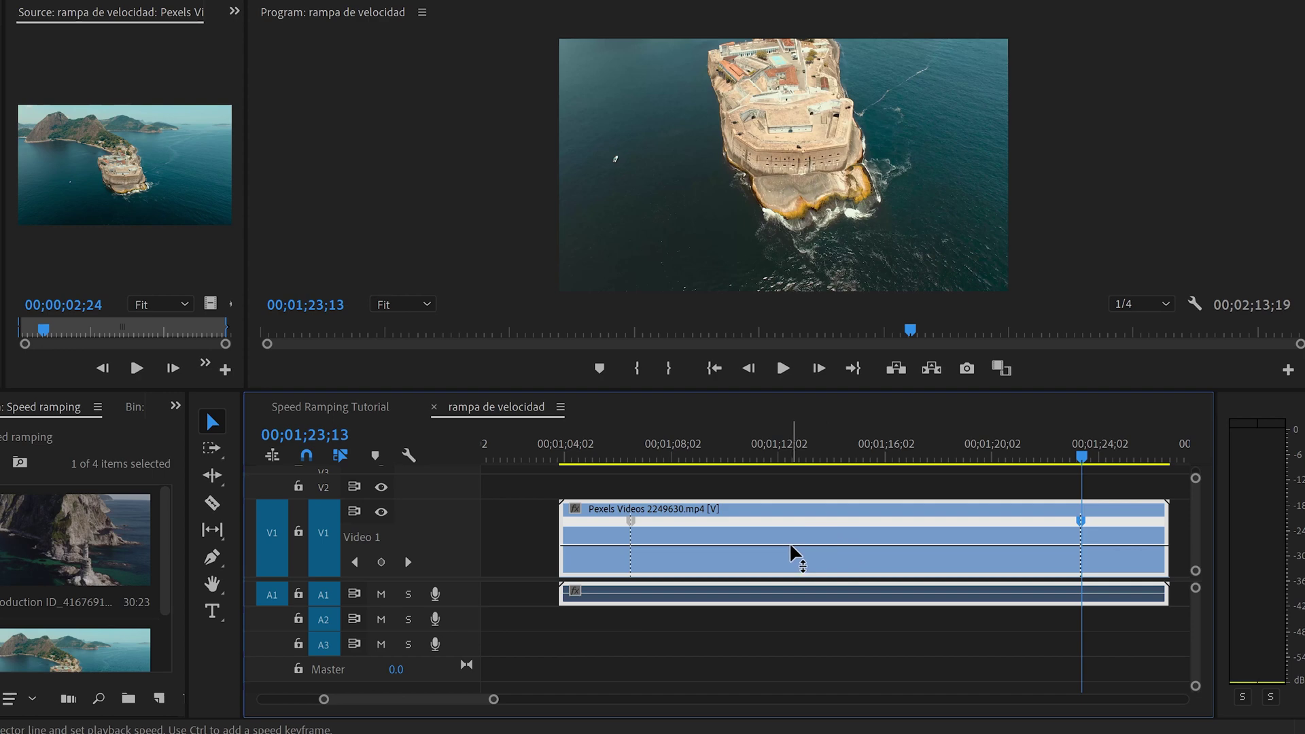
Raise the speed line between the two keyframes to strongly accelerate the middle section of the clip
{"action": "mouse_move", "coordinate": [789, 541]}
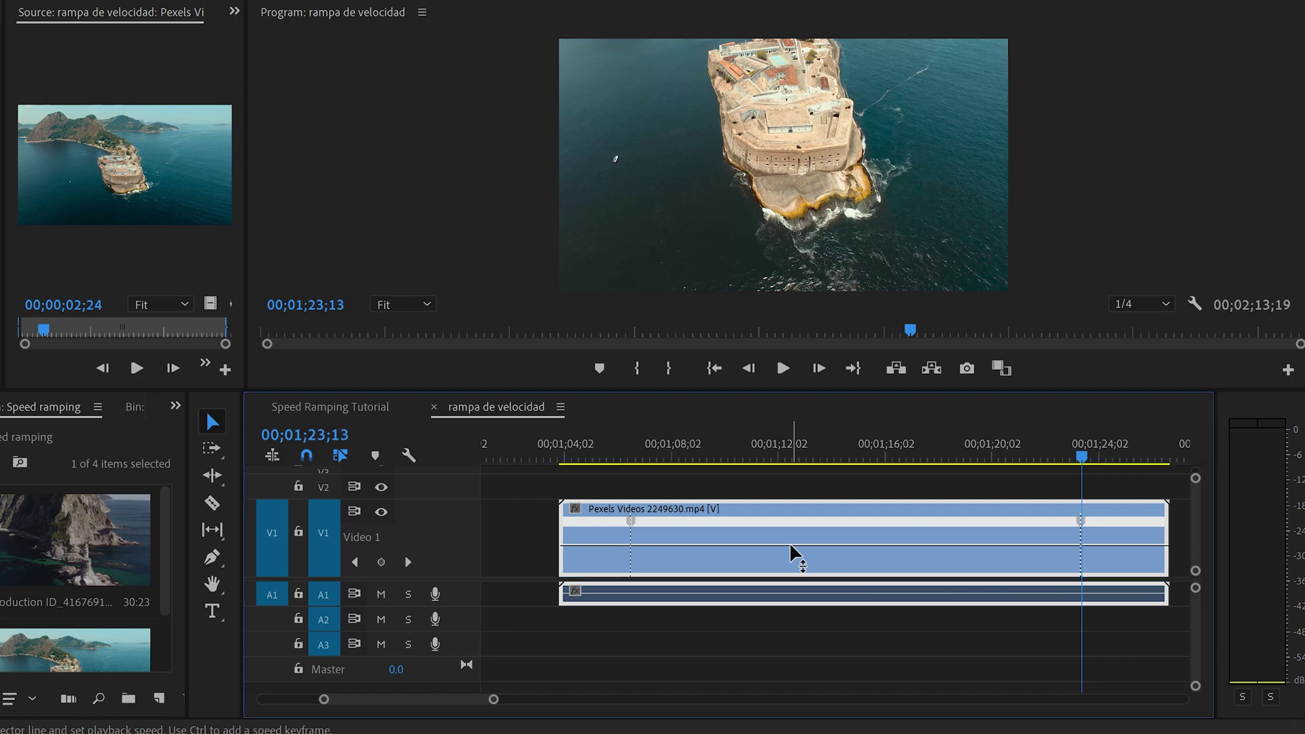
{"action": "left_click_drag", "start_coordinate": [789, 541], "coordinate": [781, 508]}
{"action": "left_click", "coordinate": [656, 455]}
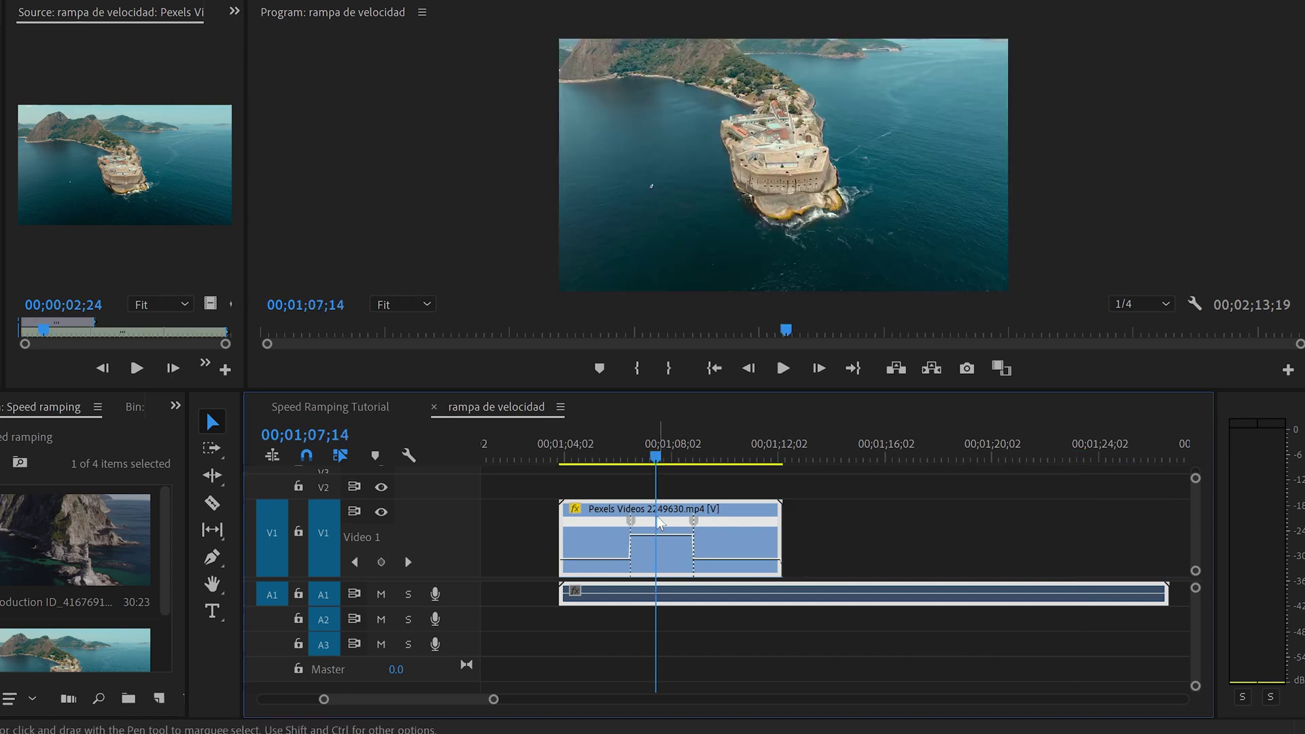
{"action": "left_click_drag", "start_coordinate": [657, 535], "coordinate": [657, 518]}
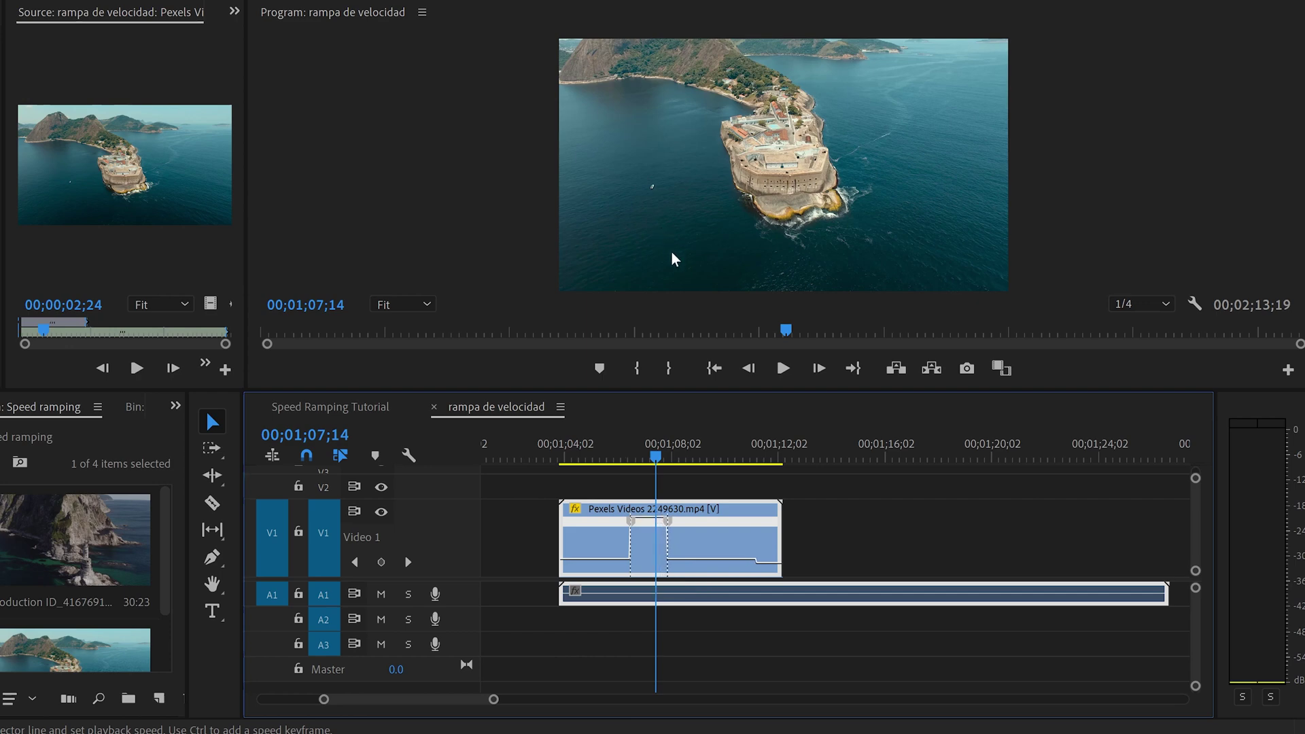
Delete the clip's leftover audio from track A1
{"action": "left_click", "coordinate": [786, 518]}
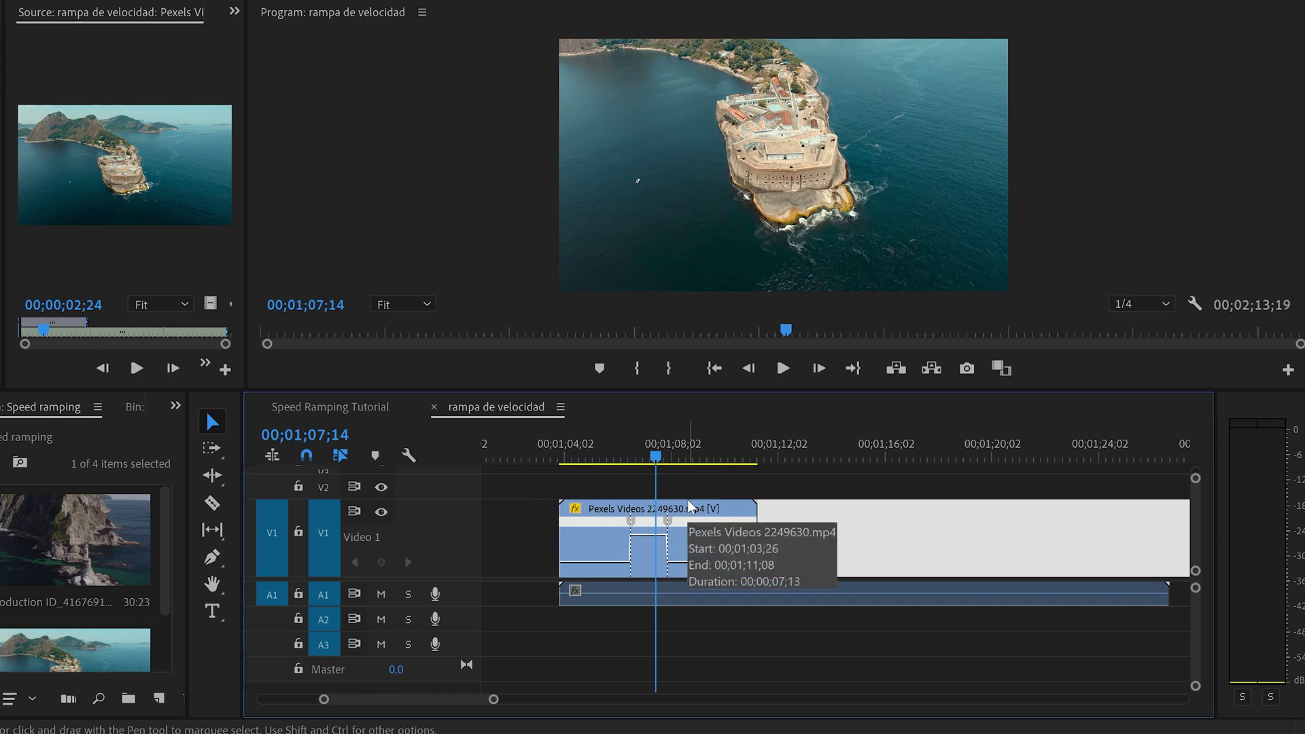
{"action": "left_click", "coordinate": [676, 597]}
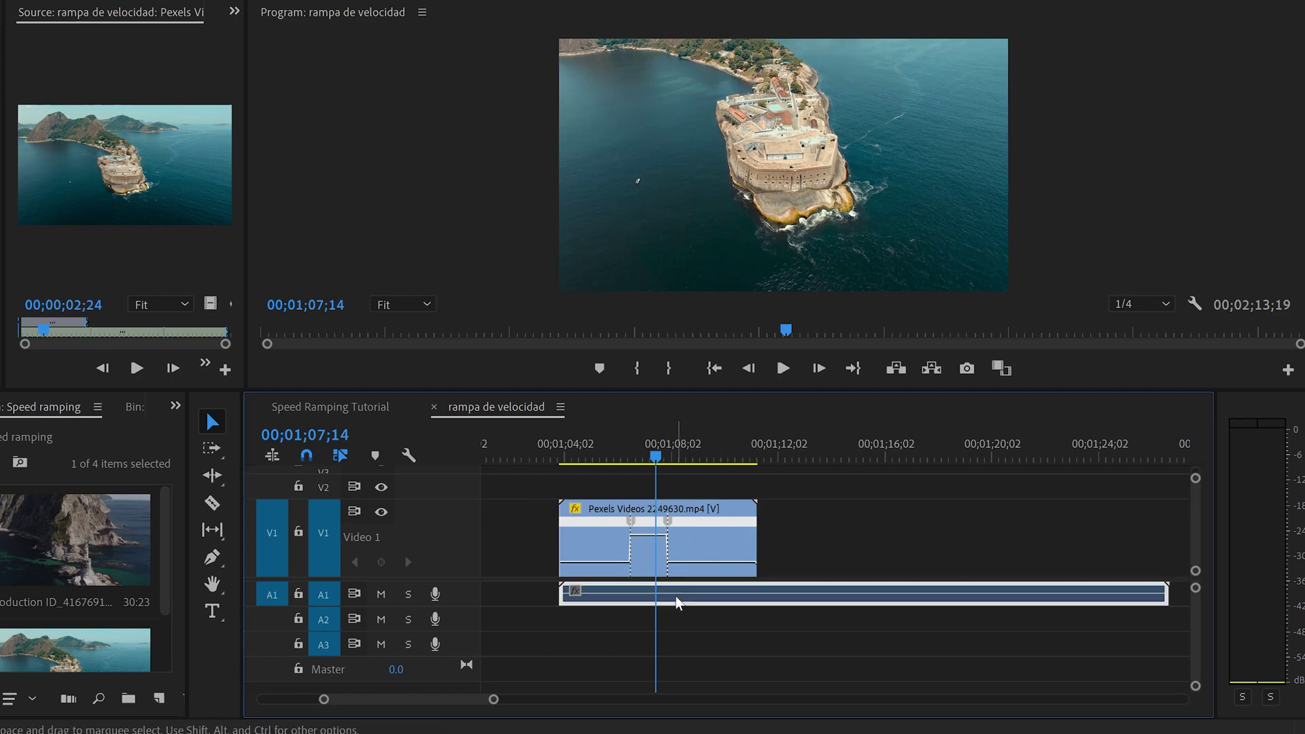
{"action": "key", "text": "Delete"}
Split the first speed keyframe near 00;01;06;16 apart so the clip accelerates along a gradual ramp
{"action": "left_click", "coordinate": [693, 547]}
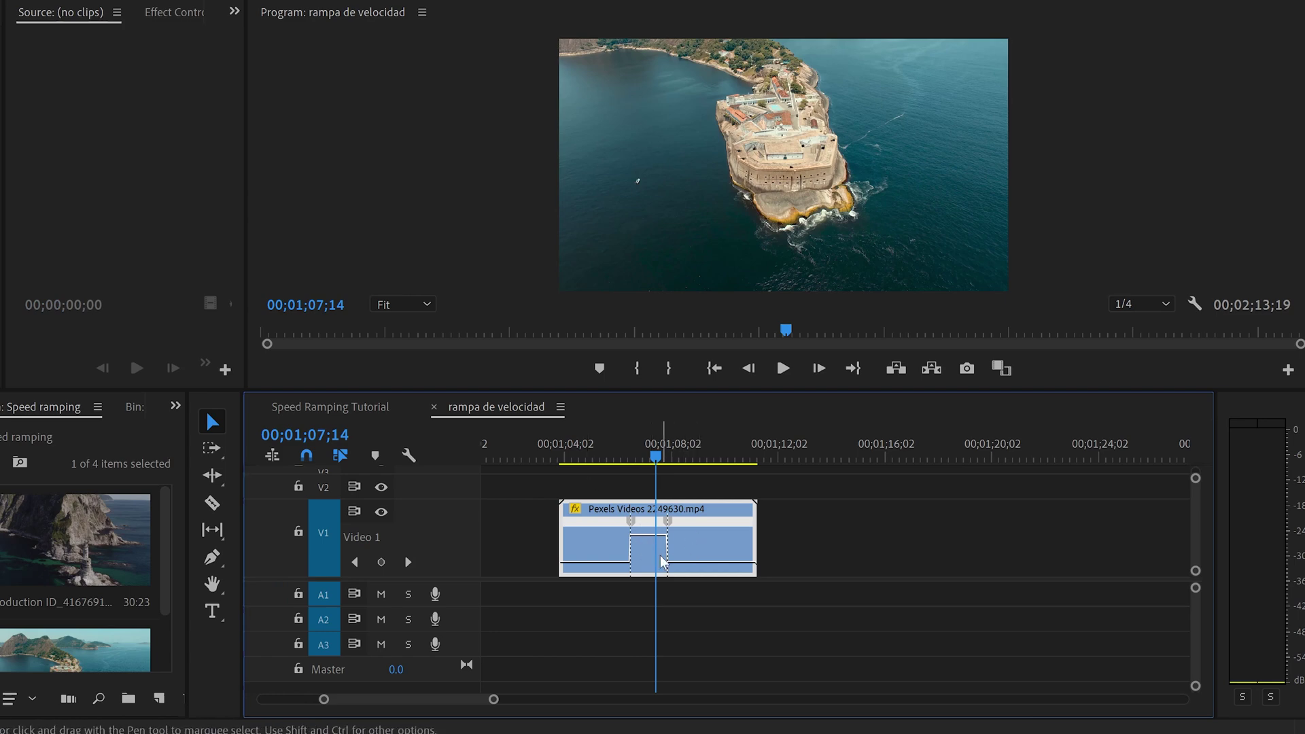
{"action": "left_click", "coordinate": [630, 457]}
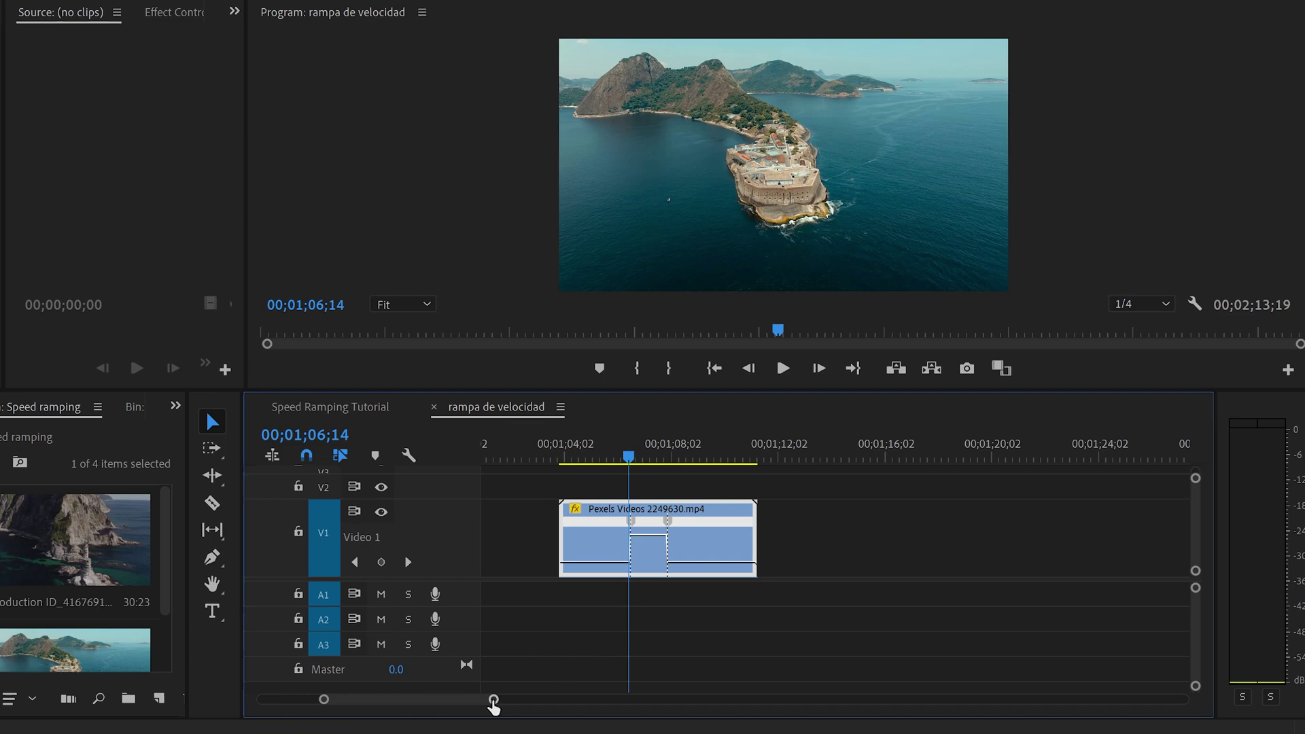
{"action": "left_click_drag", "start_coordinate": [630, 458], "coordinate": [631, 459]}
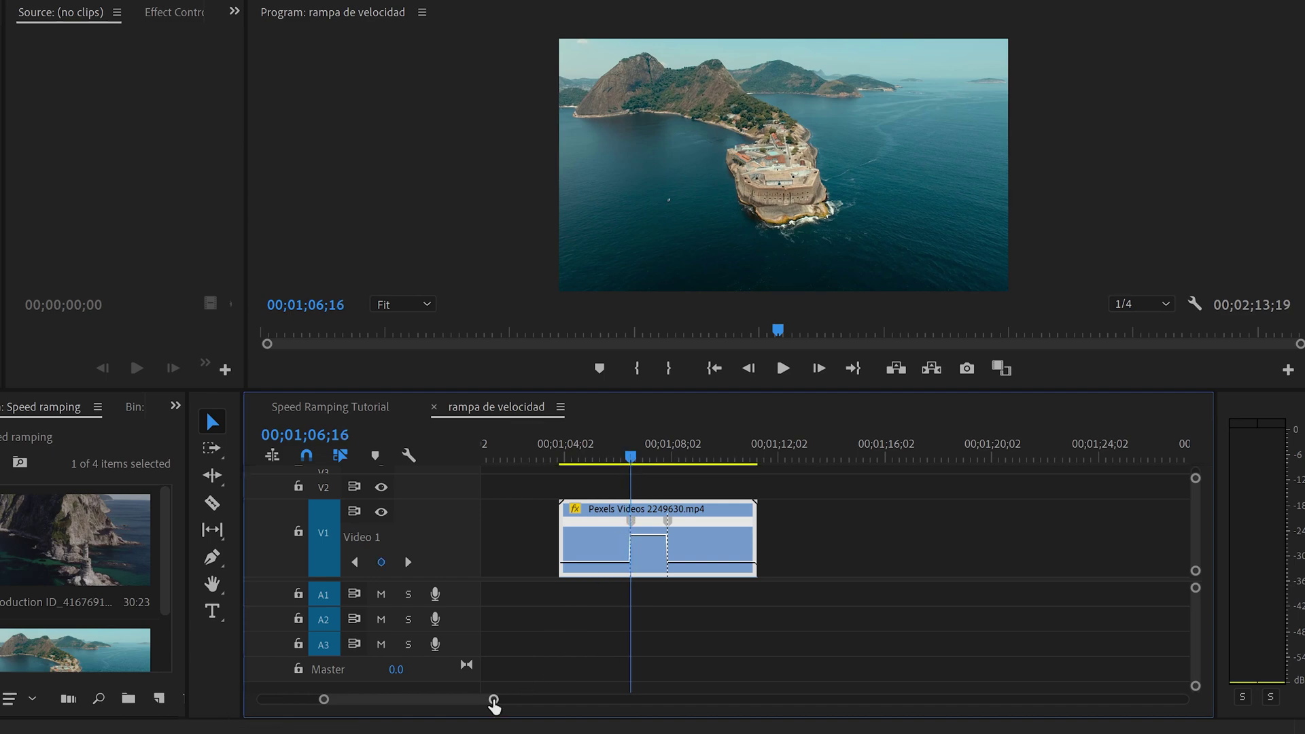
{"action": "left_click_drag", "start_coordinate": [484, 707], "coordinate": [401, 713]}
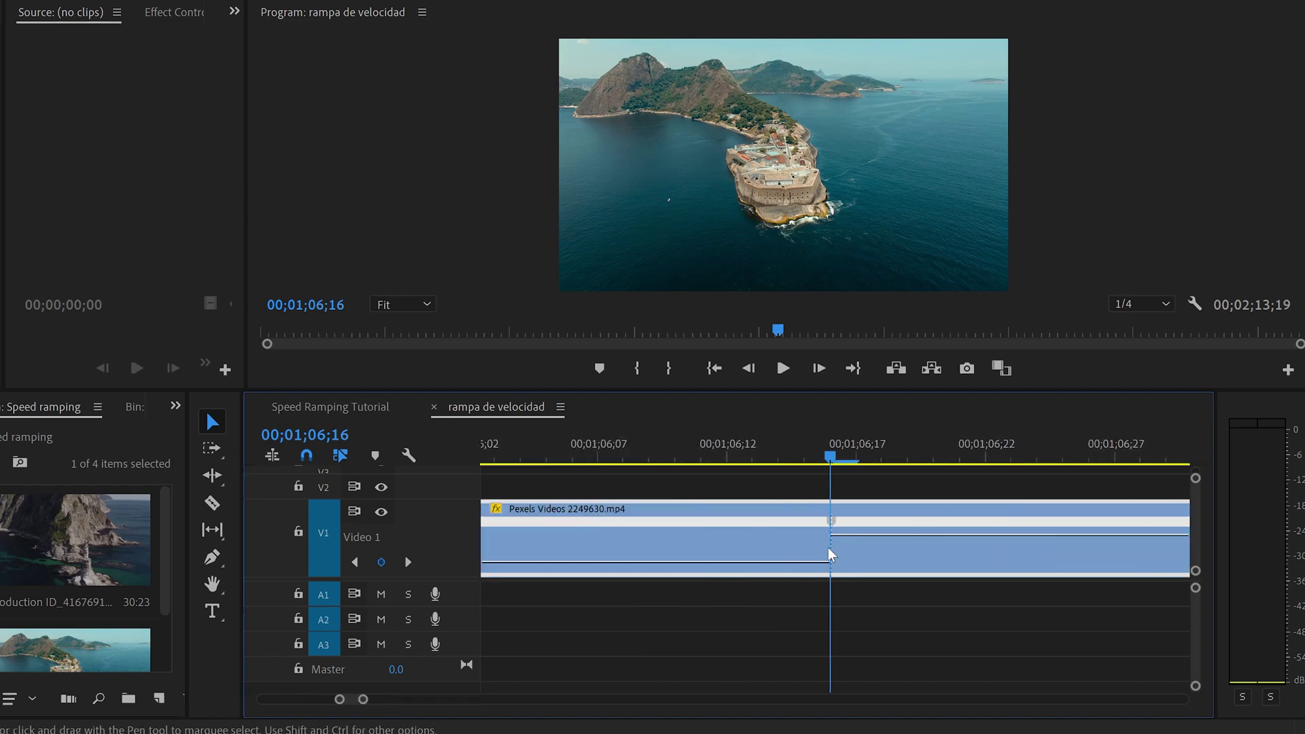
{"action": "left_click_drag", "start_coordinate": [835, 465], "coordinate": [753, 464]}
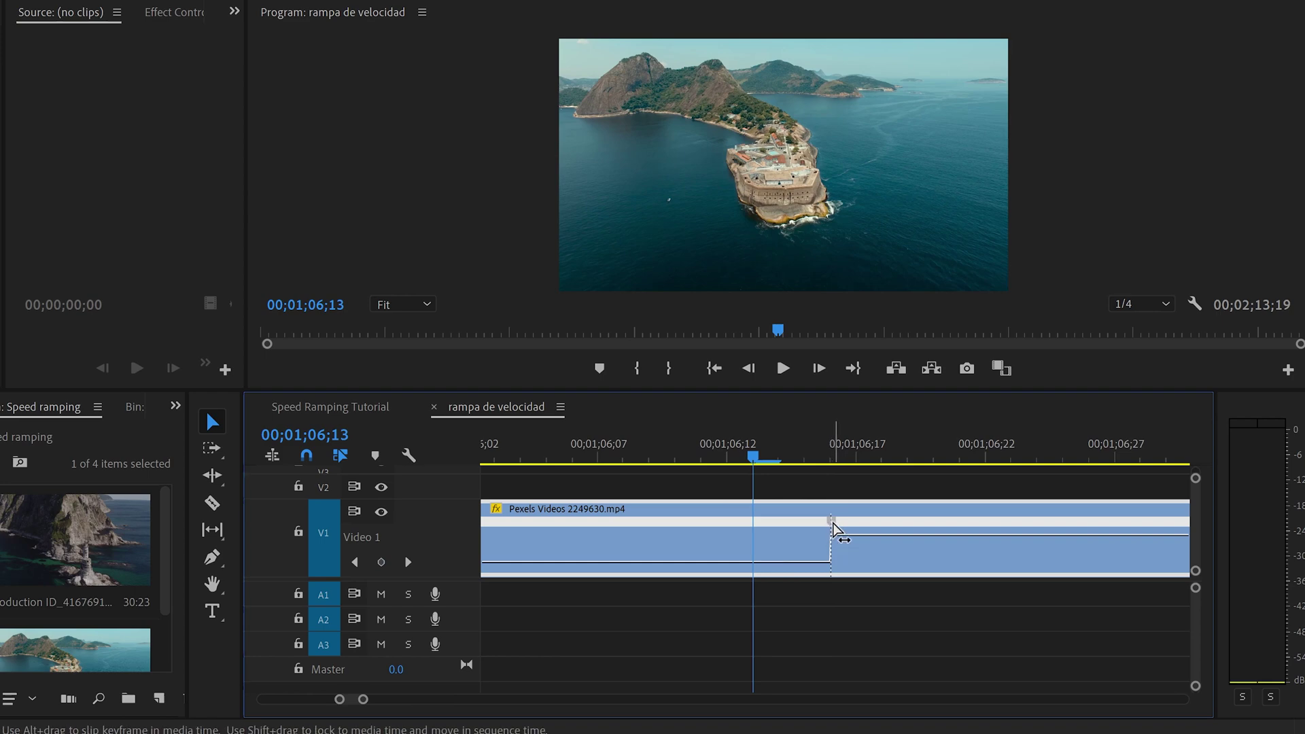
{"action": "left_click_drag", "start_coordinate": [835, 525], "coordinate": [873, 529]}
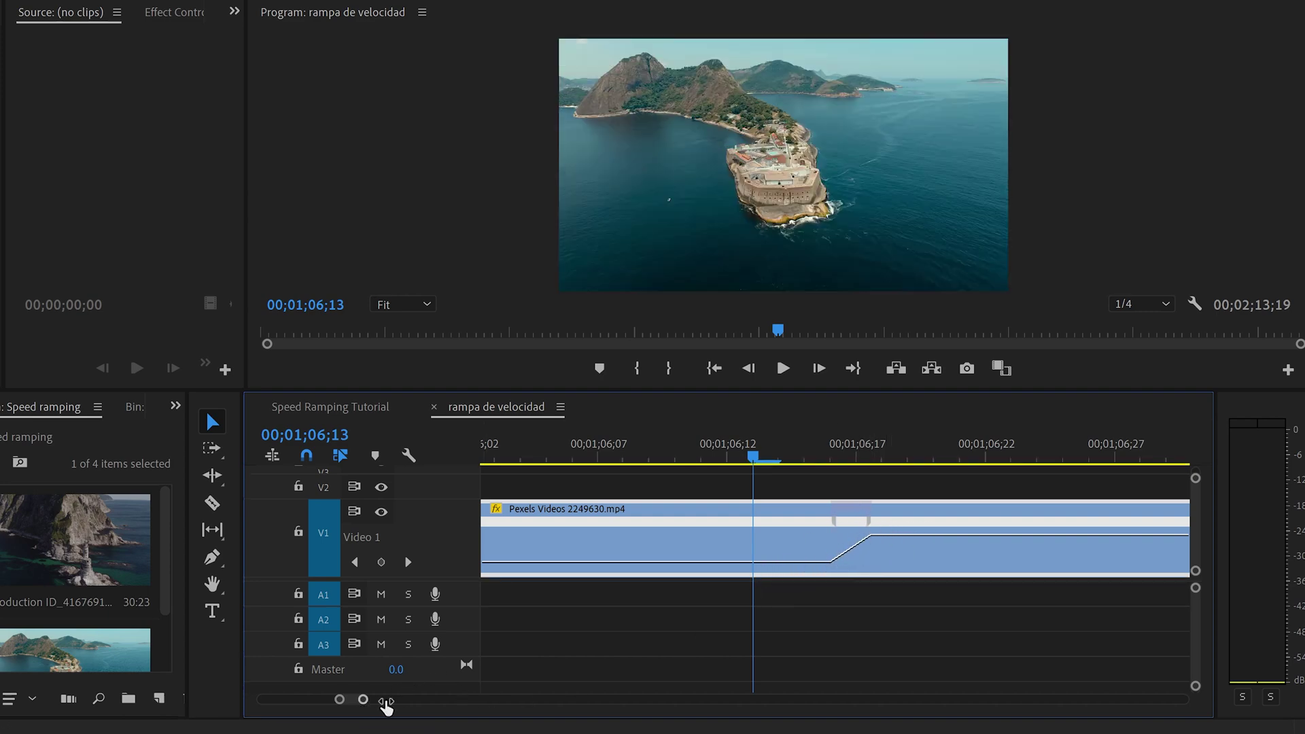
Split the second speed keyframe near 00;01;07;28 apart so the clip slows down along a gradual ramp
{"action": "left_click_drag", "start_coordinate": [386, 707], "coordinate": [422, 705]}
{"action": "left_click", "coordinate": [891, 452]}
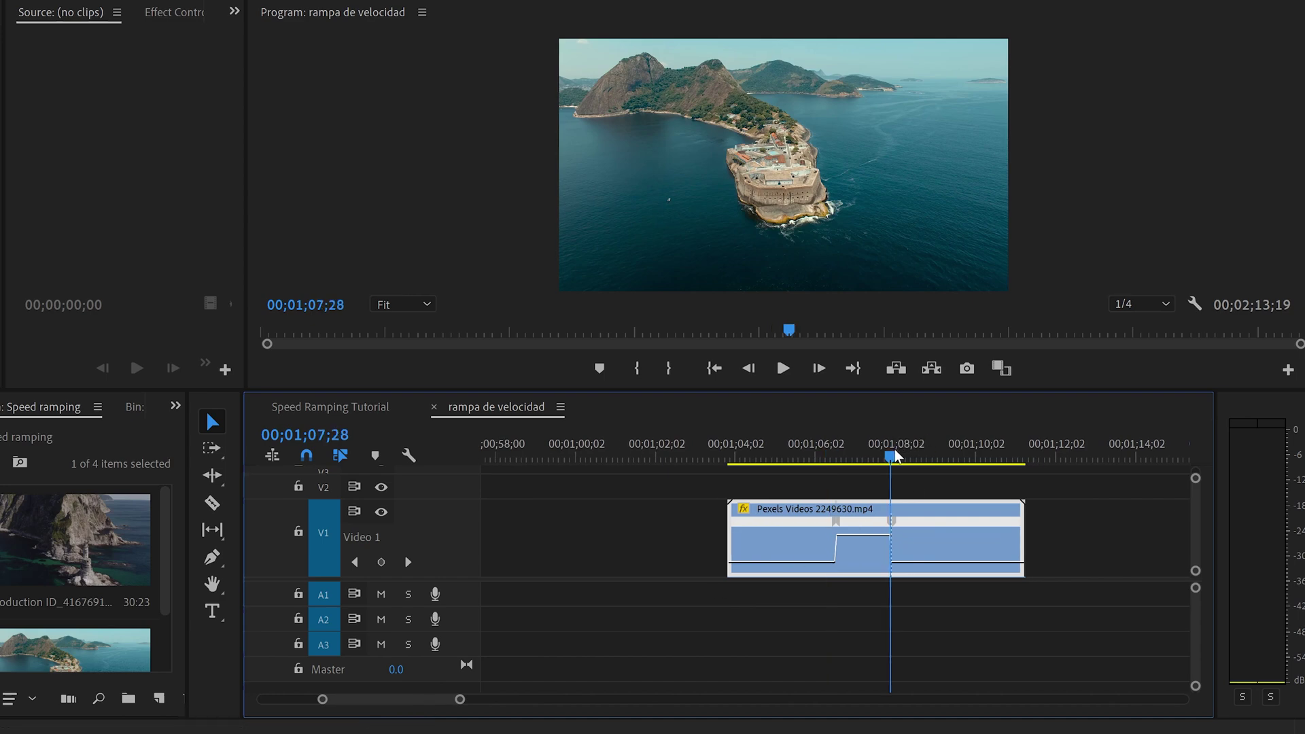
{"action": "left_click_drag", "start_coordinate": [459, 700], "coordinate": [408, 705]}
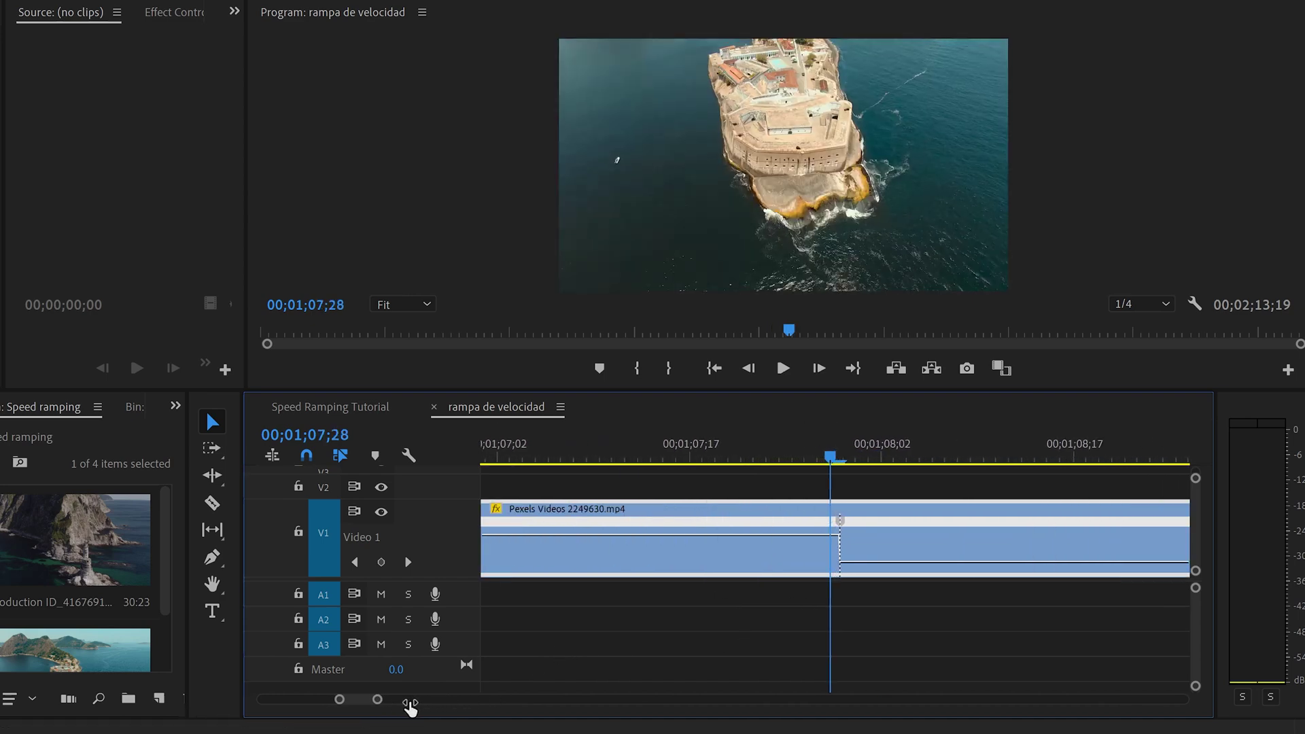
{"action": "left_click_drag", "start_coordinate": [842, 522], "coordinate": [816, 527]}
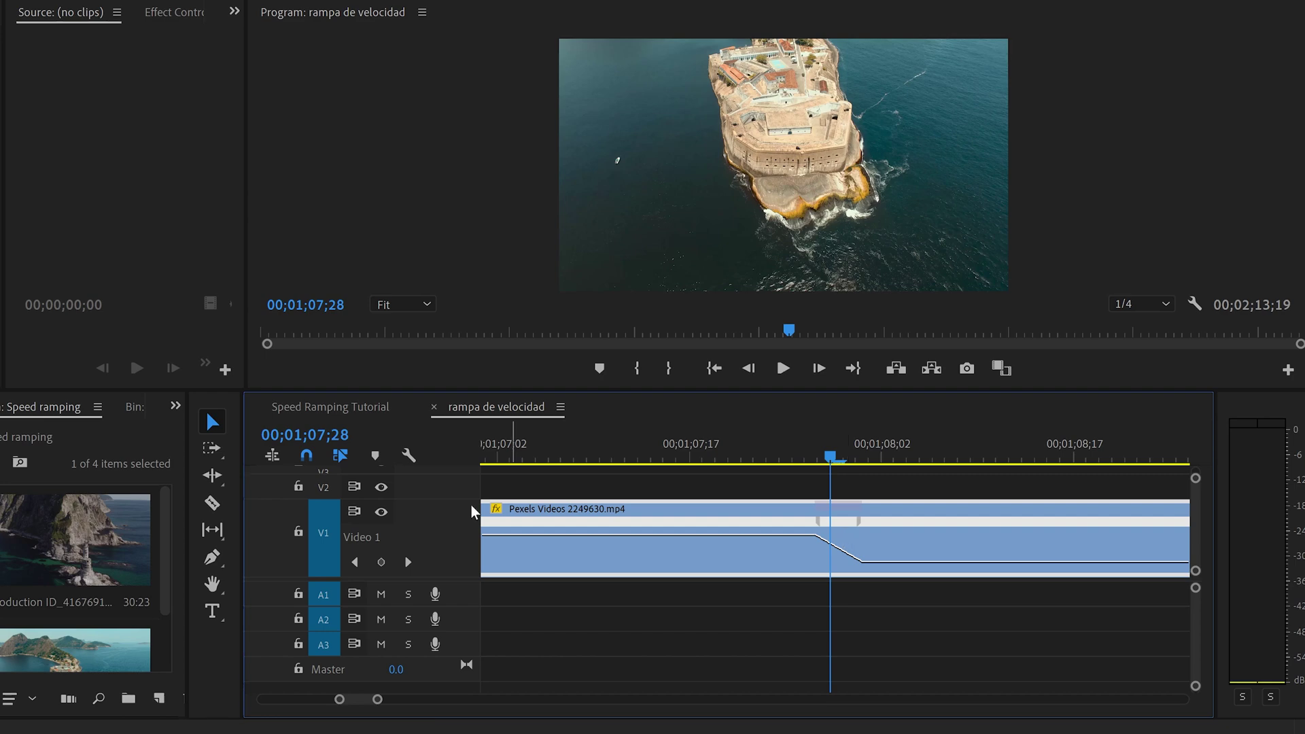
Smooth the slow-down ramp near 00;01;07;28 into a curved transition with its Bezier handle
{"action": "left_click_drag", "start_coordinate": [465, 501], "coordinate": [465, 482]}
{"action": "left_click_drag", "start_coordinate": [378, 706], "coordinate": [364, 702]}
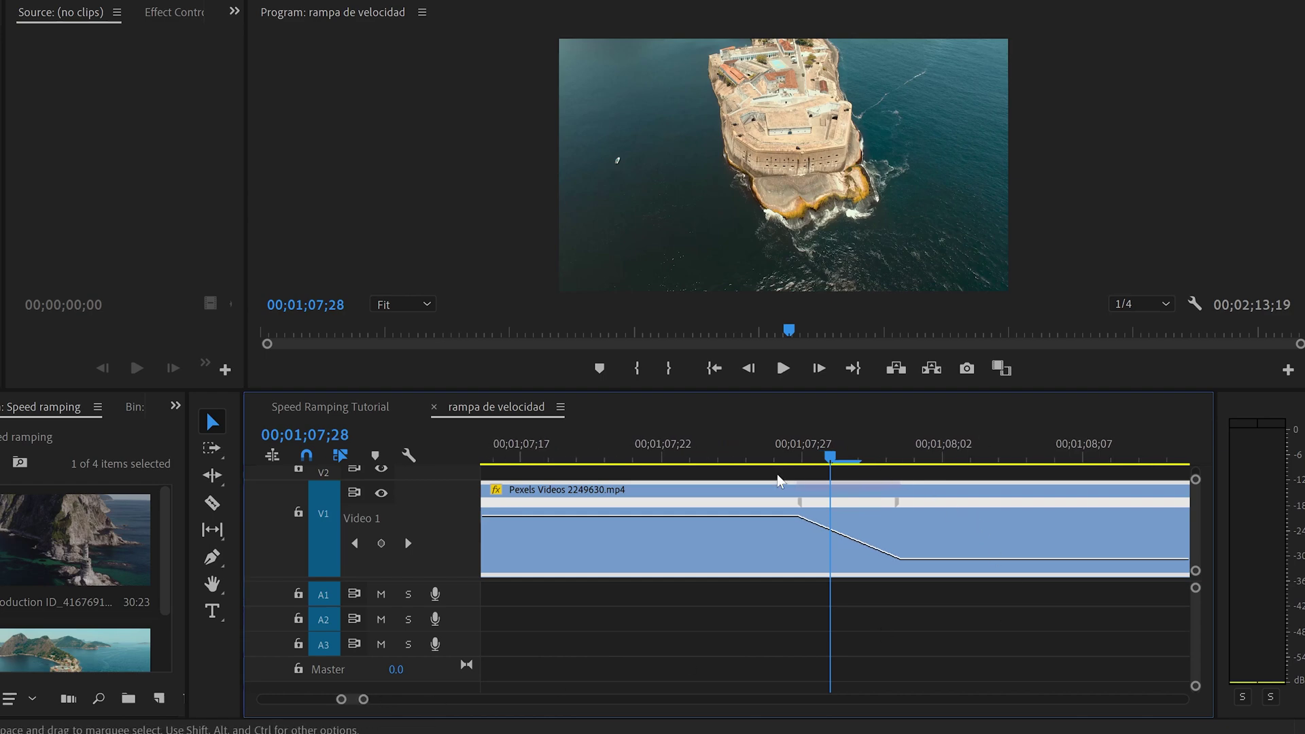
{"action": "left_click", "coordinate": [898, 507]}
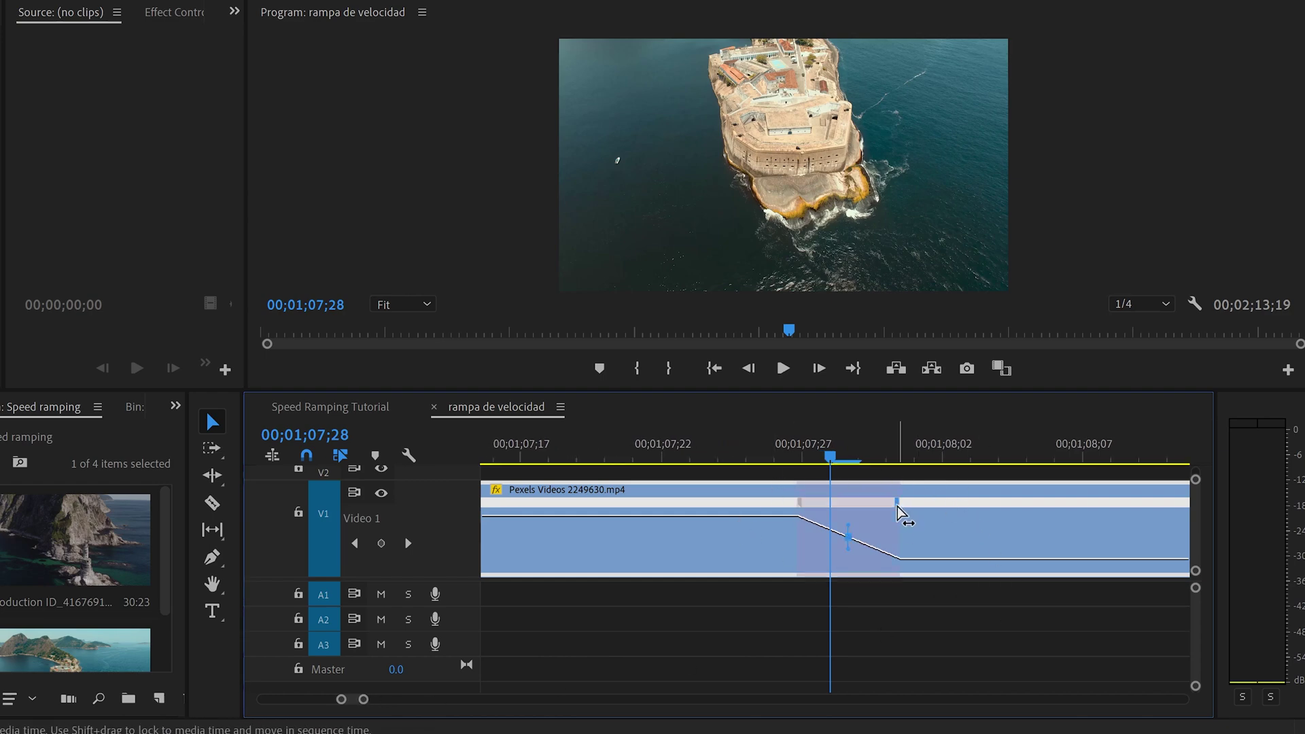
{"action": "left_click", "coordinate": [843, 530]}
{"action": "left_click_drag", "start_coordinate": [833, 530], "coordinate": [780, 526]}
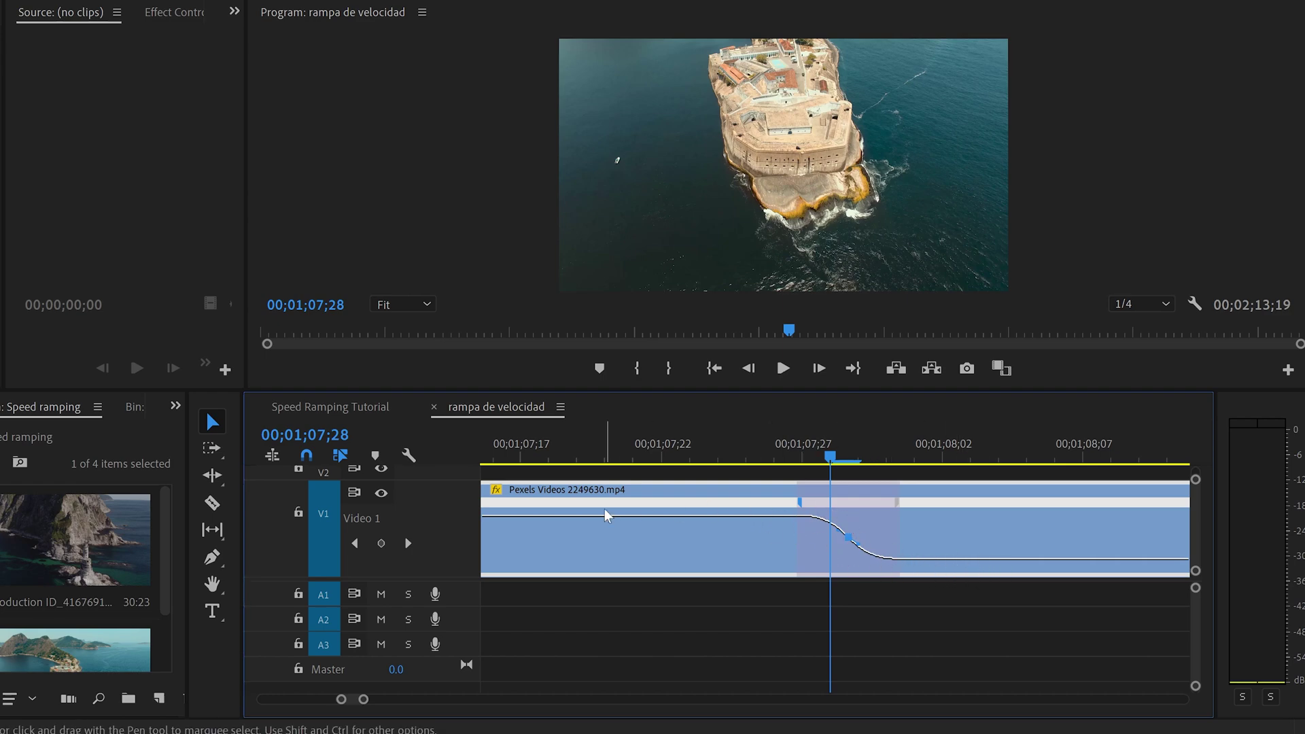
Smooth the acceleration ramp near 00;01;06;16 into a curved transition with its Bezier handle
{"action": "mouse_move", "coordinate": [363, 707]}
{"action": "left_mouse_down"}
{"action": "mouse_move", "coordinate": [417, 702]}
{"action": "mouse_move", "coordinate": [393, 707]}
{"action": "left_mouse_up"}
{"action": "left_click", "coordinate": [769, 454]}
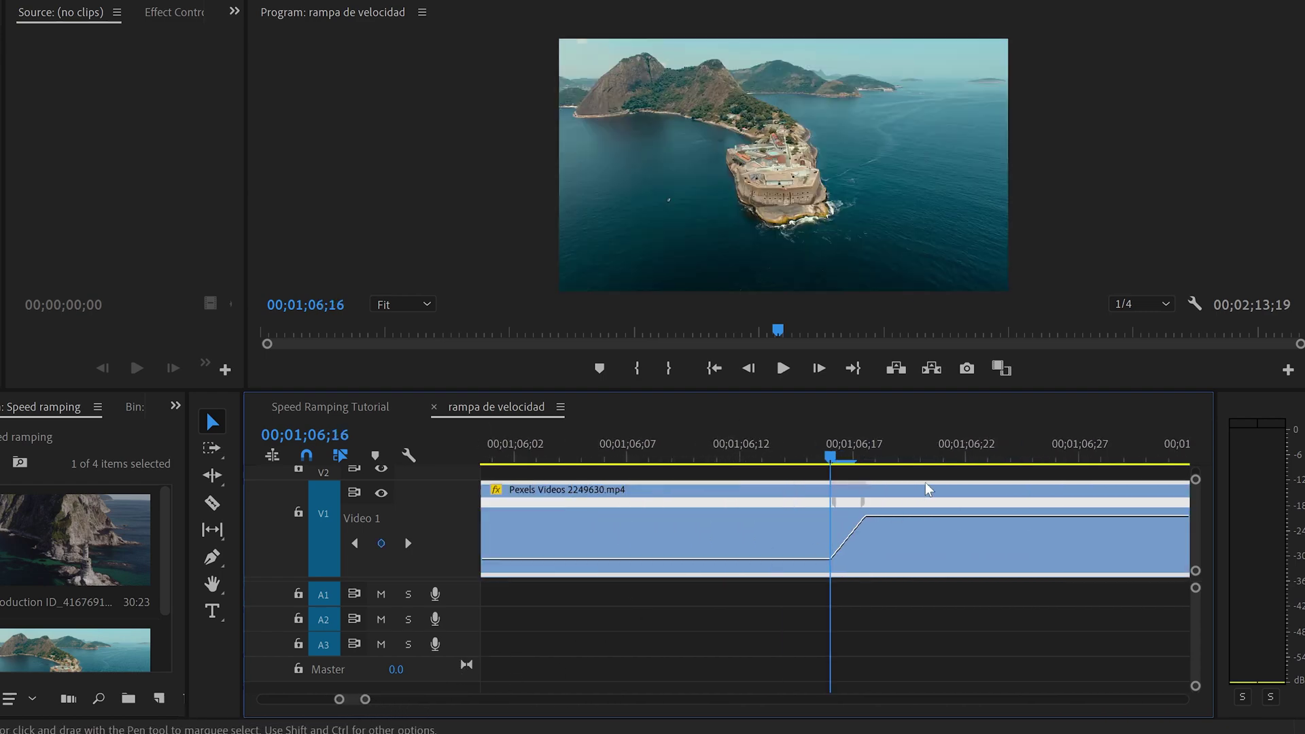
{"action": "left_click", "coordinate": [868, 508]}
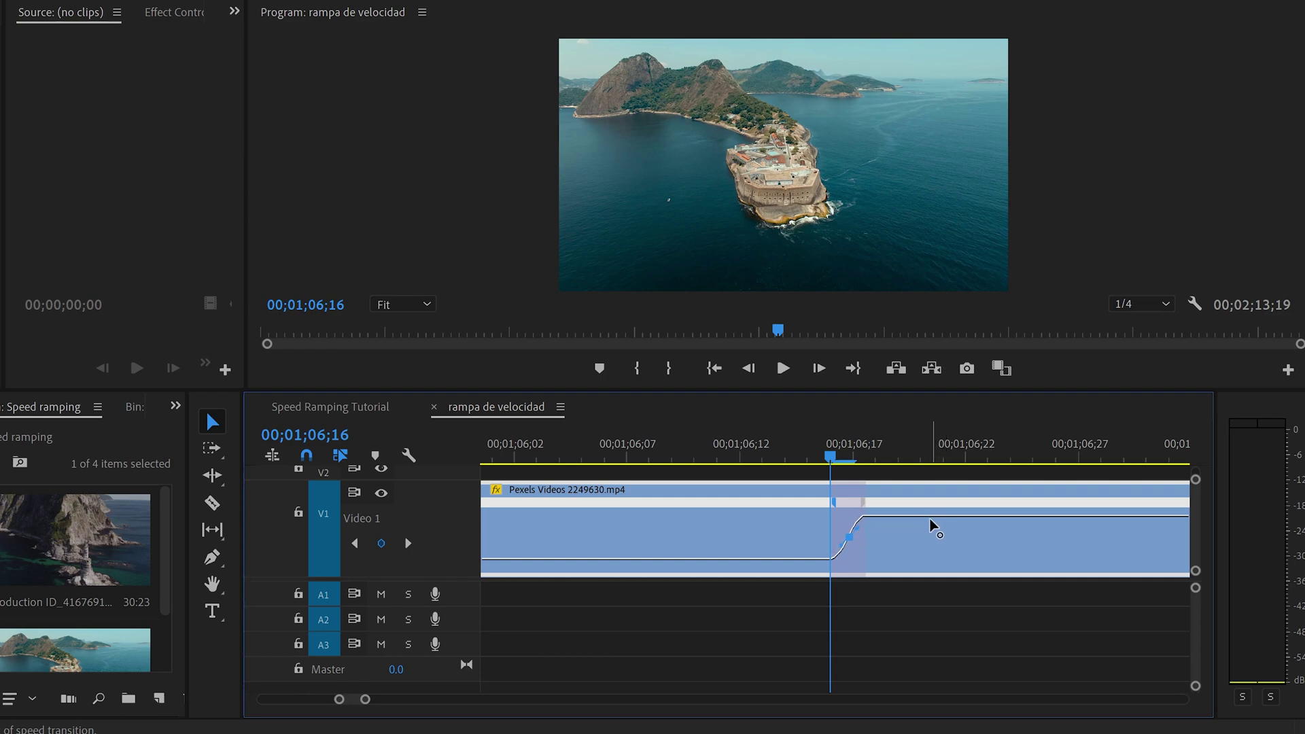
{"action": "key", "text": "minus"}
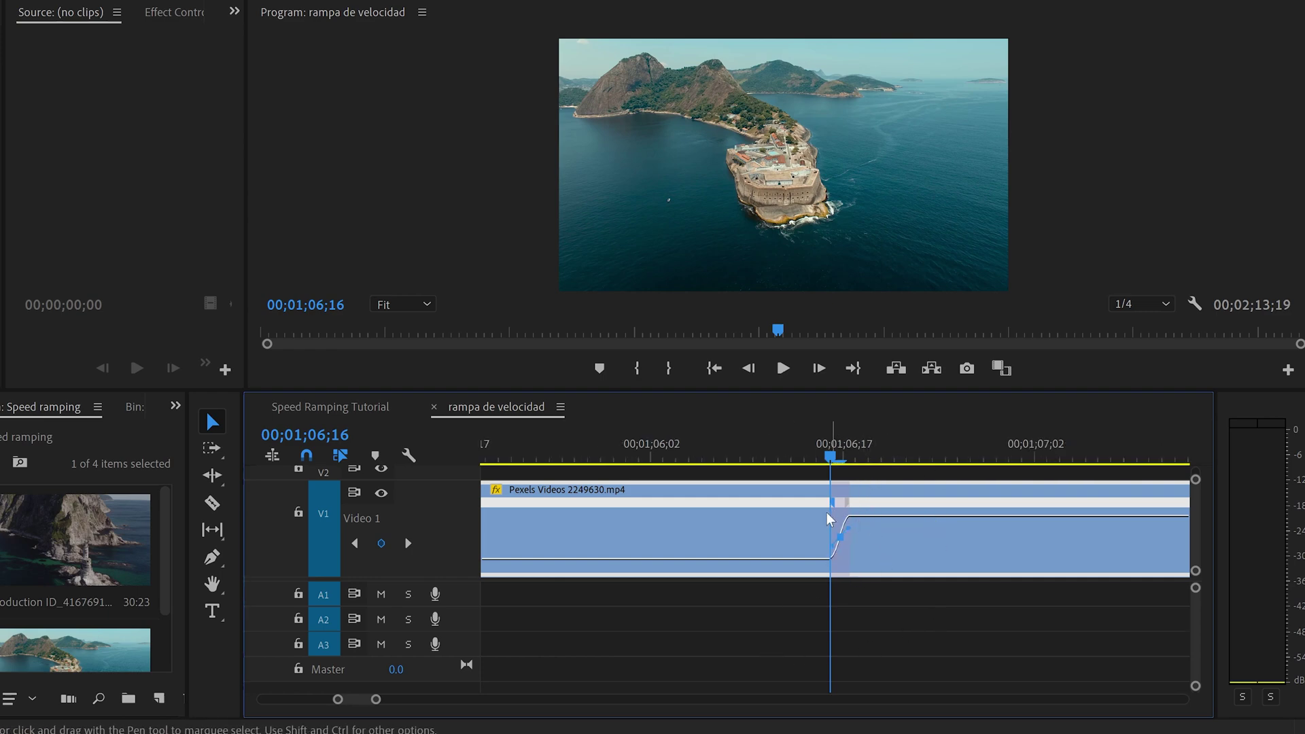
{"action": "left_click_drag", "start_coordinate": [376, 700], "coordinate": [426, 702]}
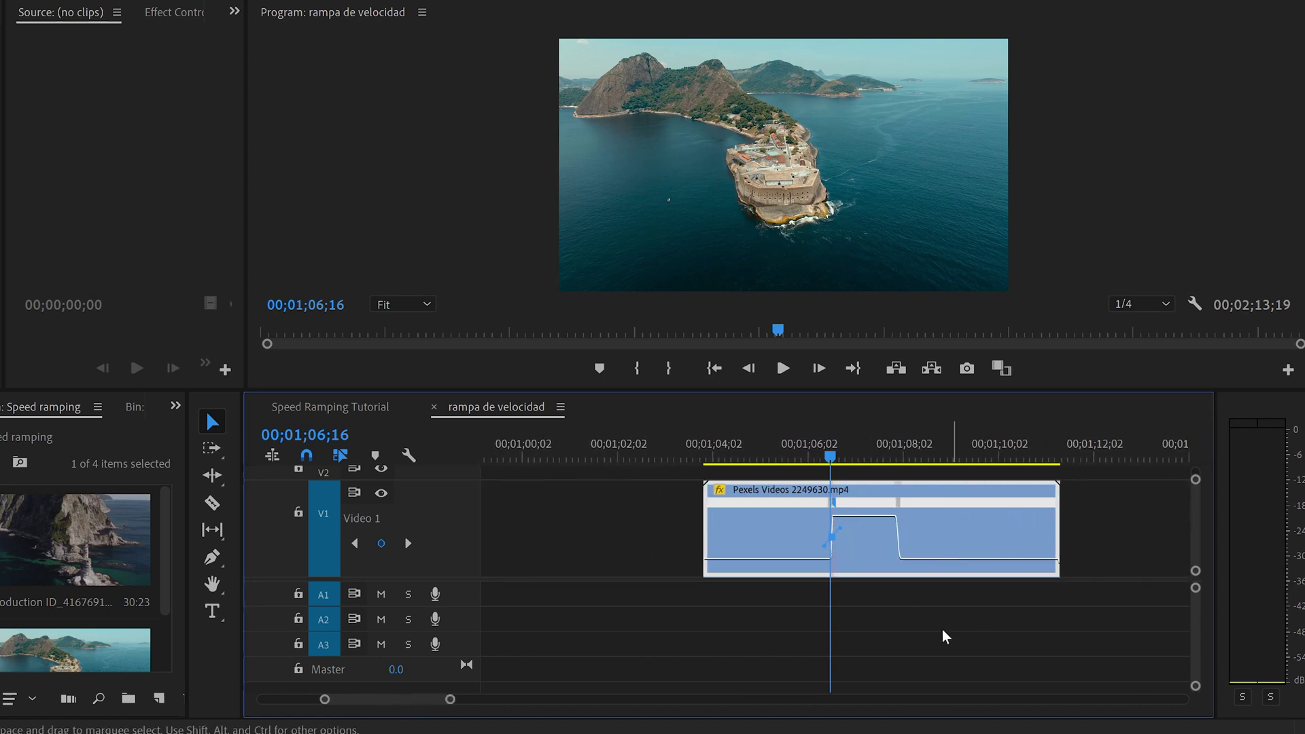
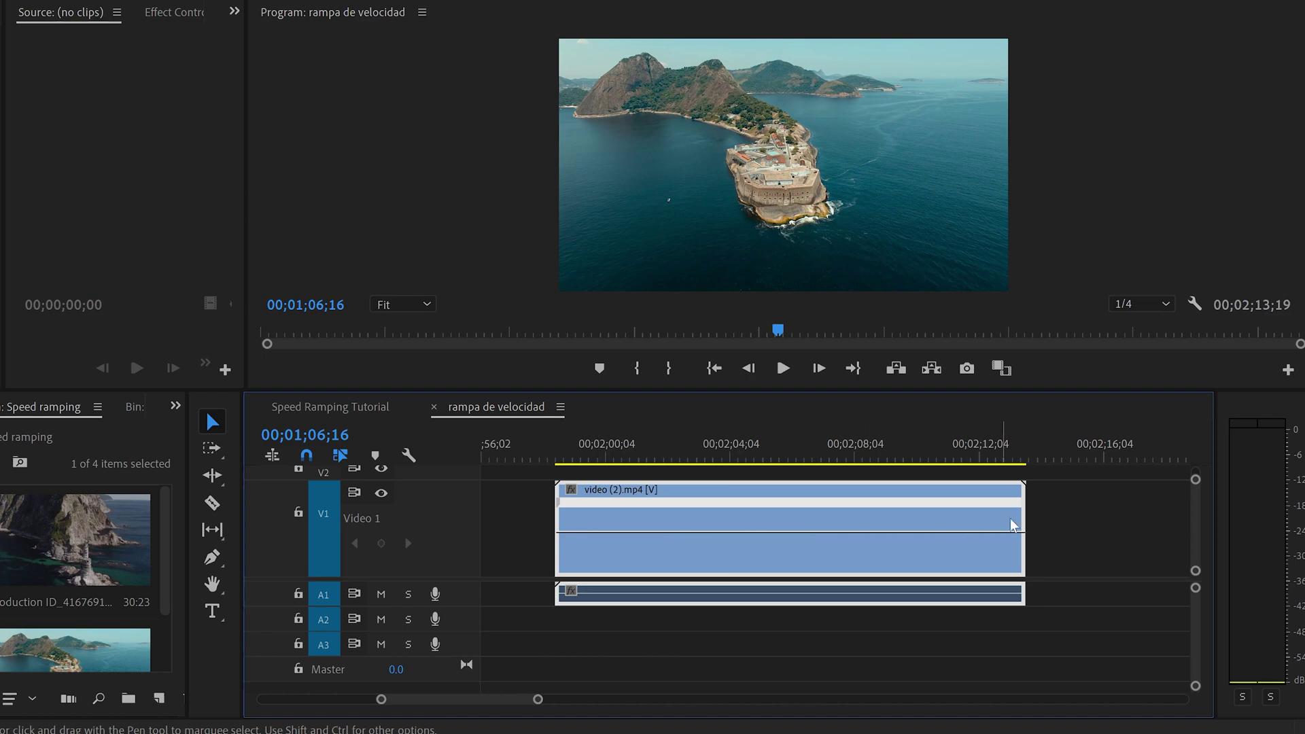
Scrub through and play the skateboard clip video (2).mp4 to find where its speed should change
{"action": "left_click", "coordinate": [676, 457]}
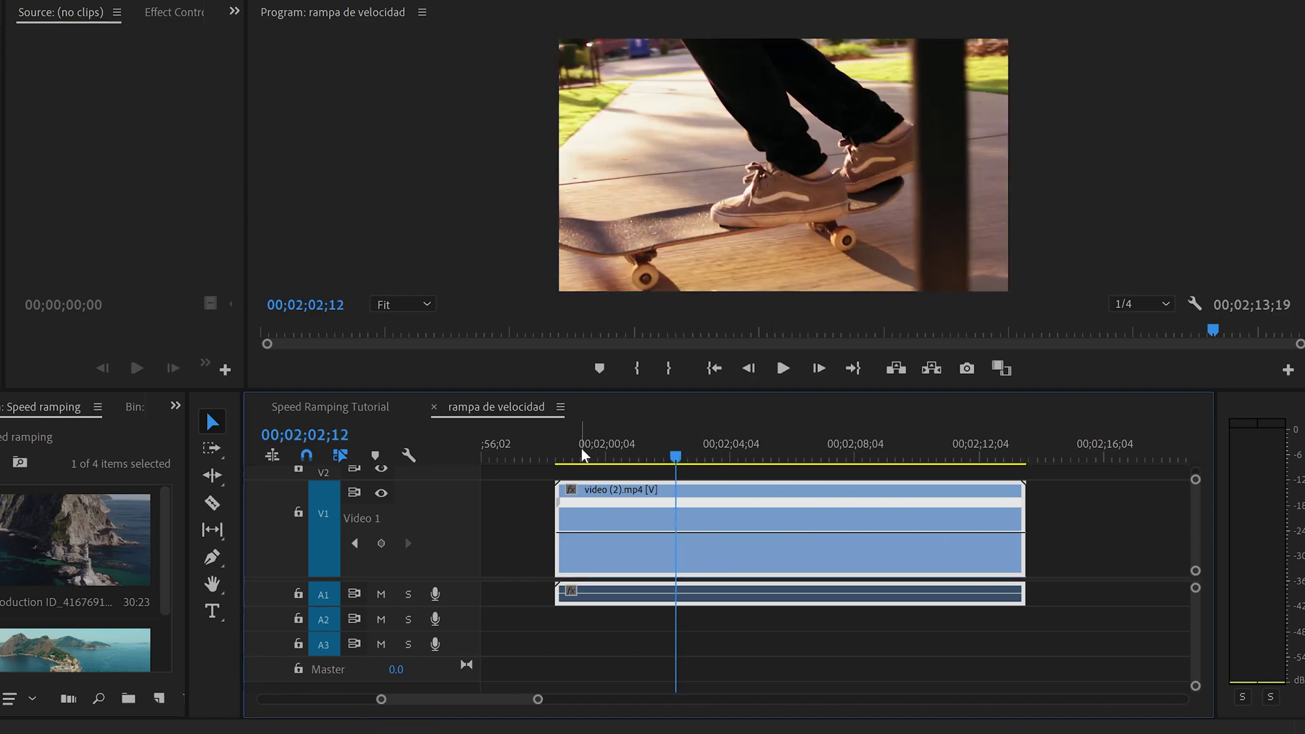
{"action": "left_click_drag", "start_coordinate": [581, 447], "coordinate": [804, 444]}
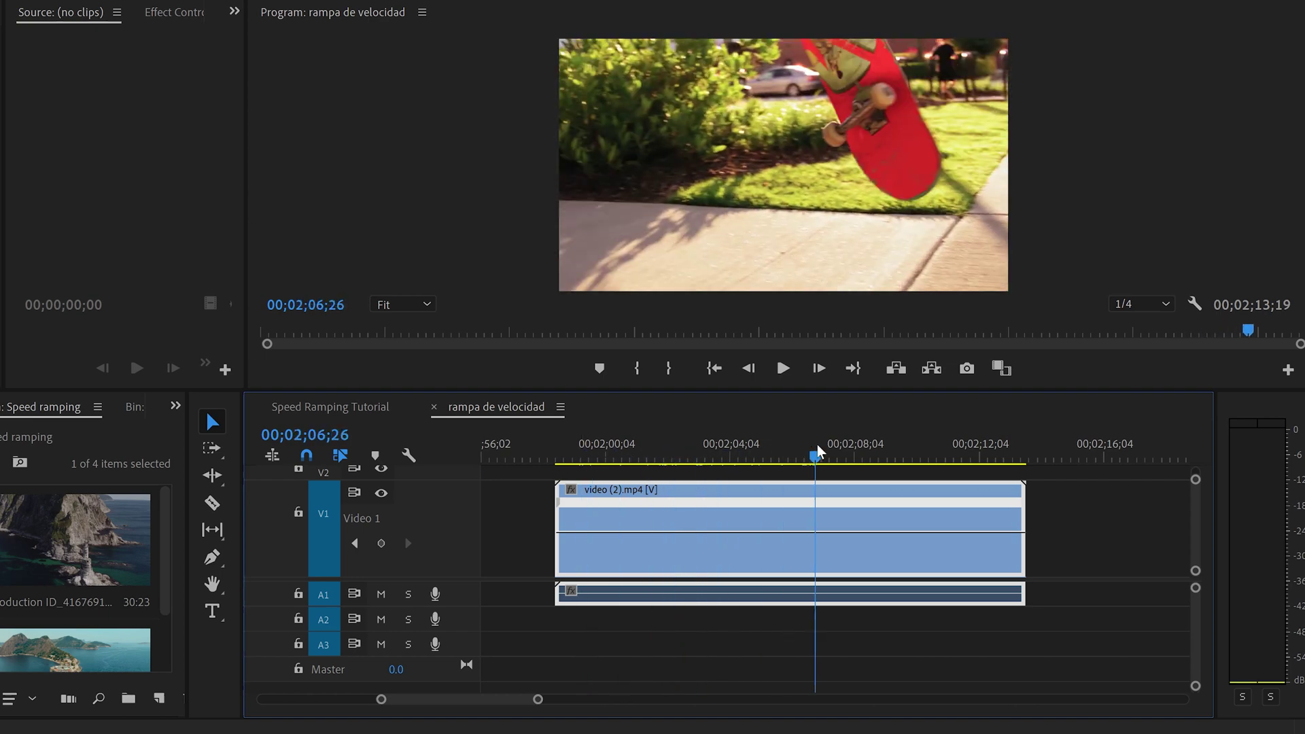
{"action": "left_click", "coordinate": [645, 452]}
{"action": "left_click", "coordinate": [642, 454]}
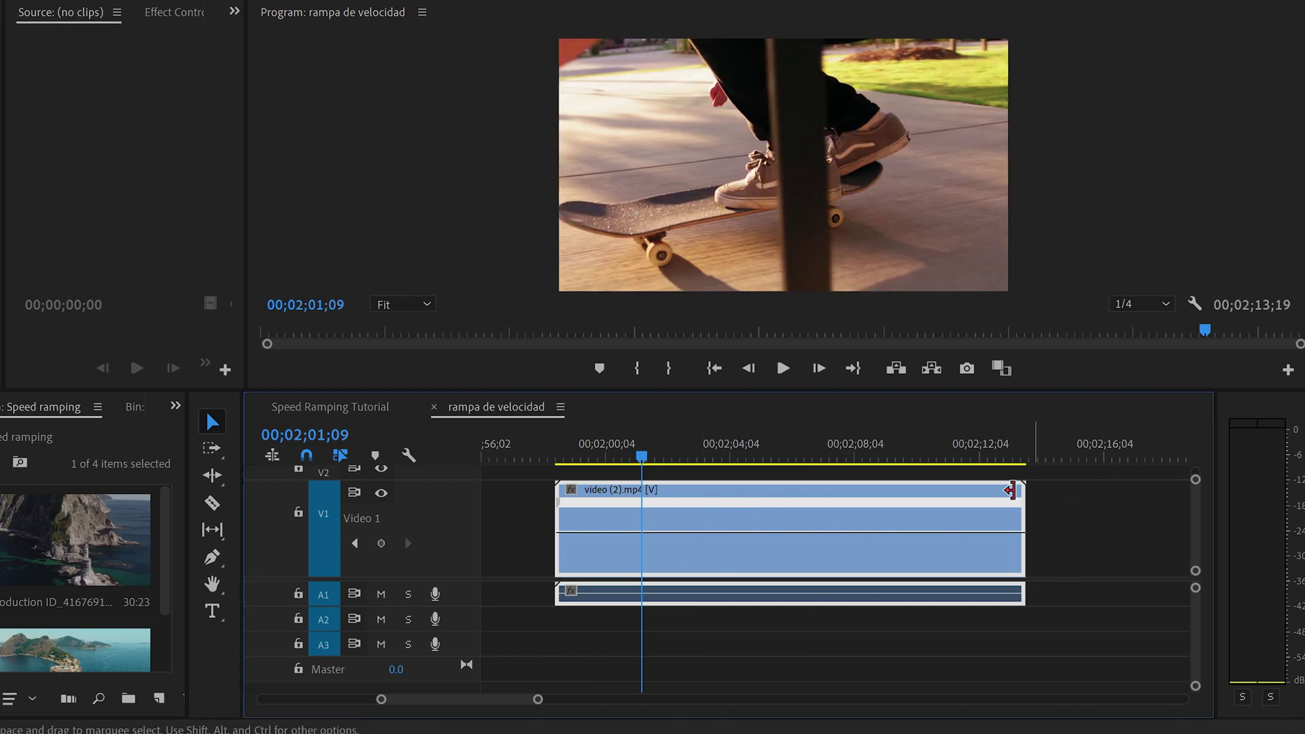
{"action": "left_click", "coordinate": [569, 459]}
{"action": "key", "text": "space"}
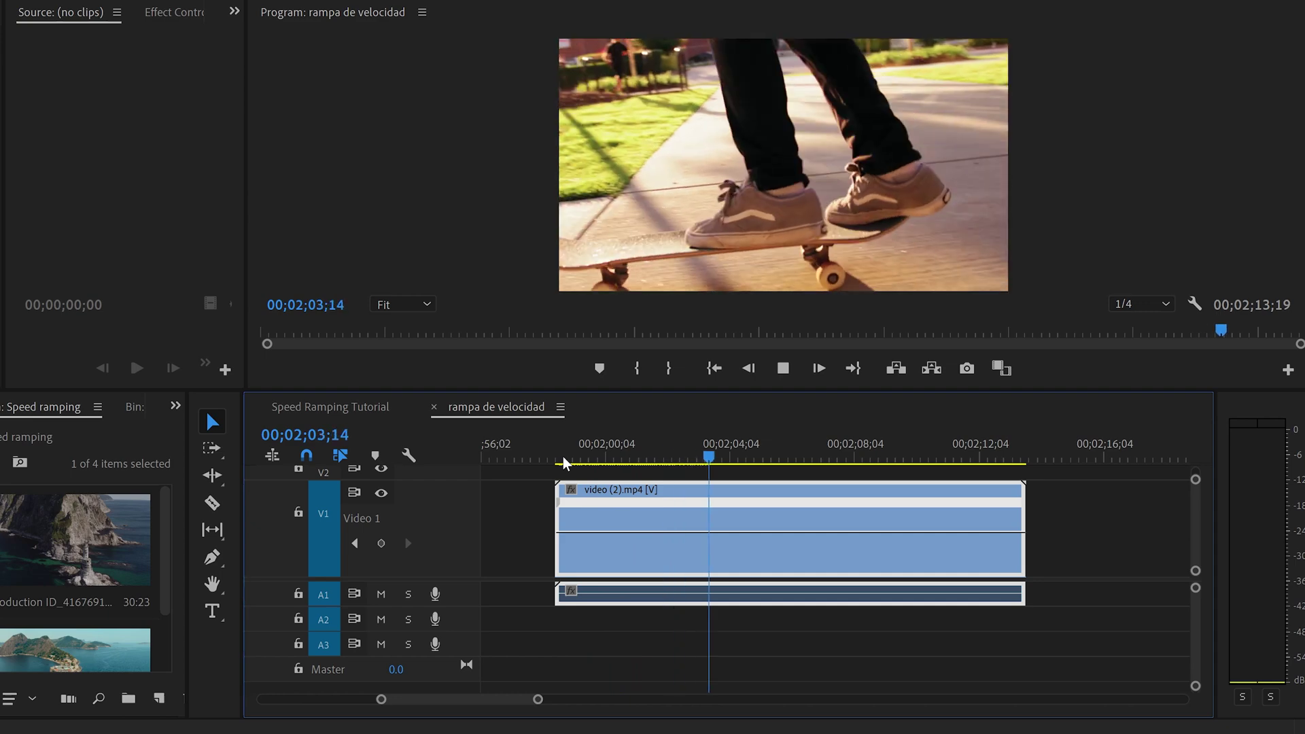
{"action": "key", "text": "space"}
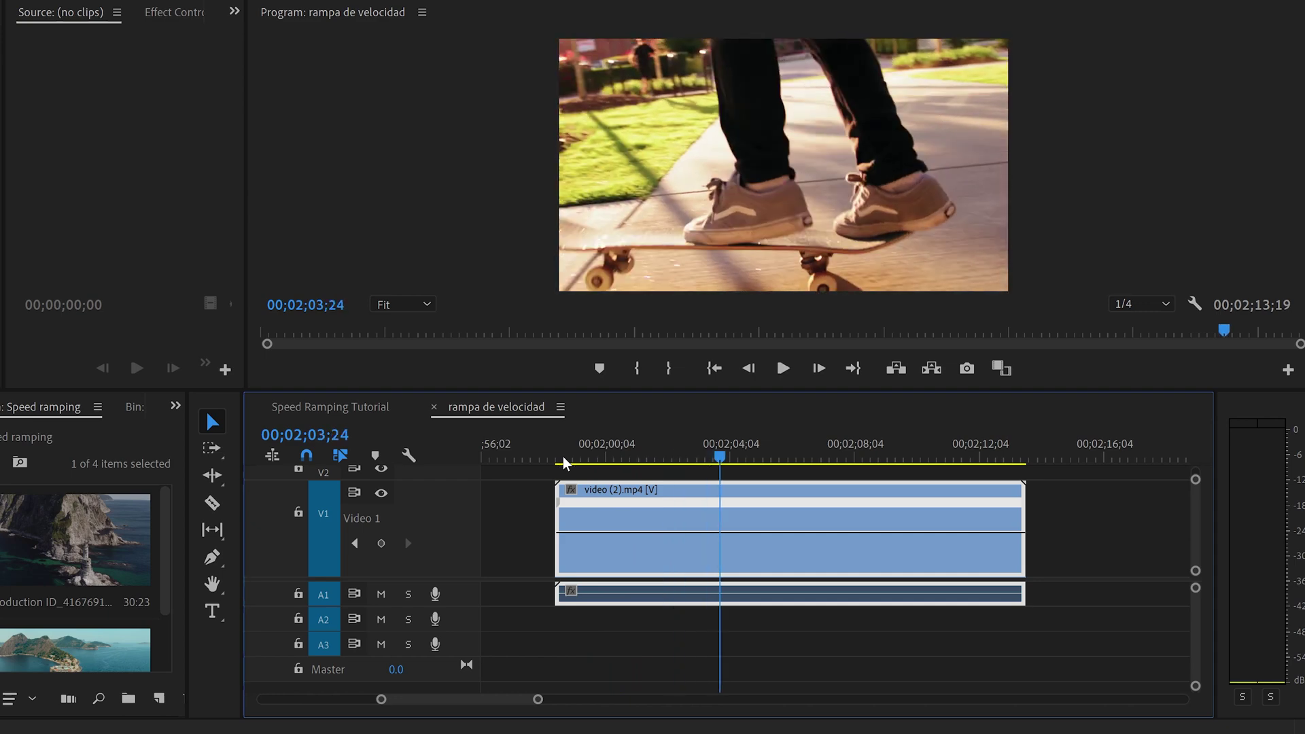
Add a speed keyframe to the skateboard clip at 00;02;03;16 with the Pen tool
{"action": "left_click", "coordinate": [715, 458]}
{"action": "key", "text": "Left"}
{"action": "key", "text": "Left"}
{"action": "key", "text": "Left"}
{"action": "key", "text": "Left"}
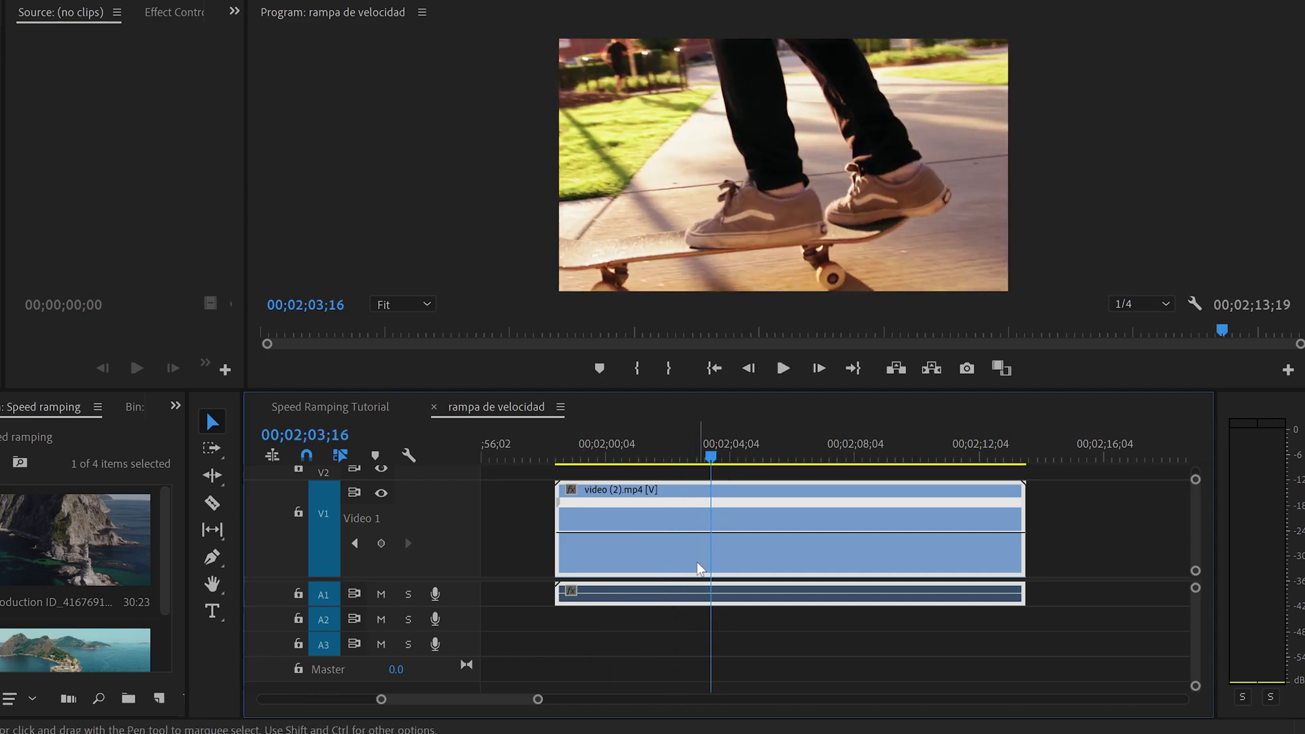
{"action": "key", "text": "p"}
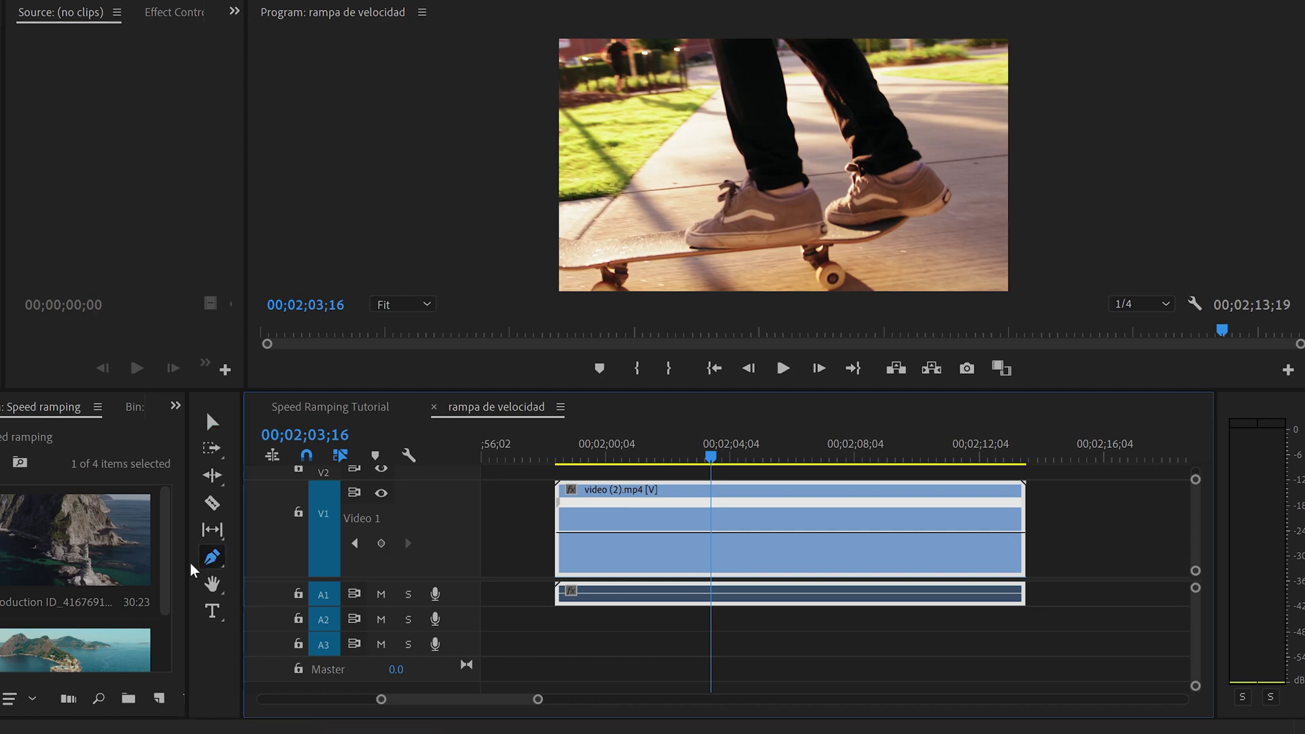
{"action": "left_click", "coordinate": [711, 533]}
Add a second speed keyframe to the skateboard clip at 00;02;09;17 and return to the Selection tool
{"action": "key", "text": "space"}
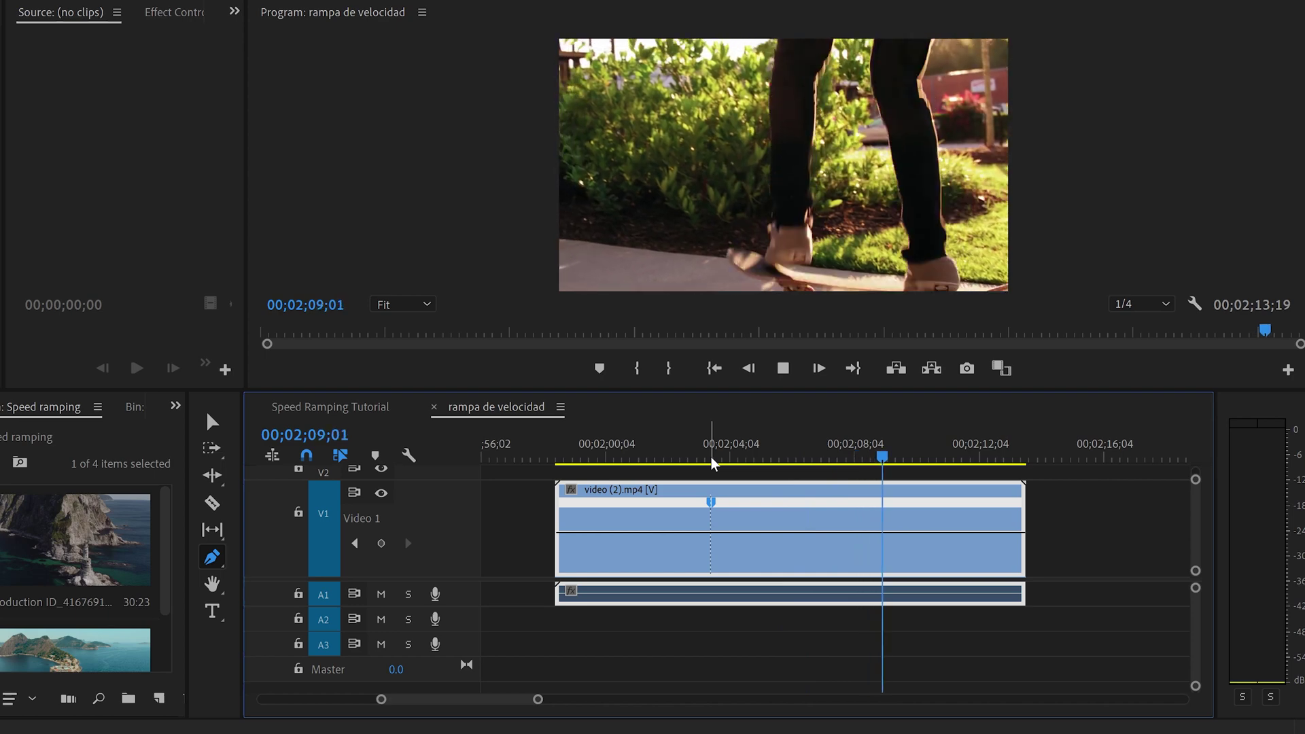
{"action": "key", "text": "space"}
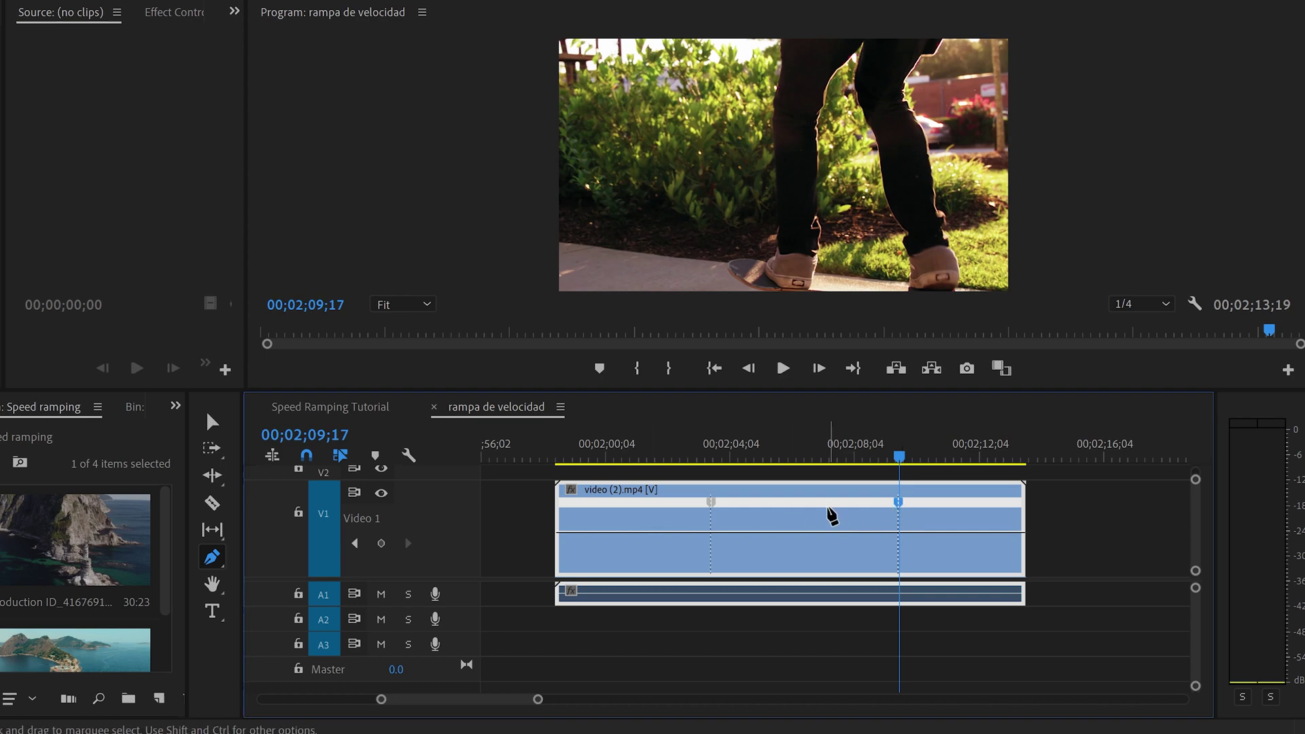
{"action": "key", "text": "v"}
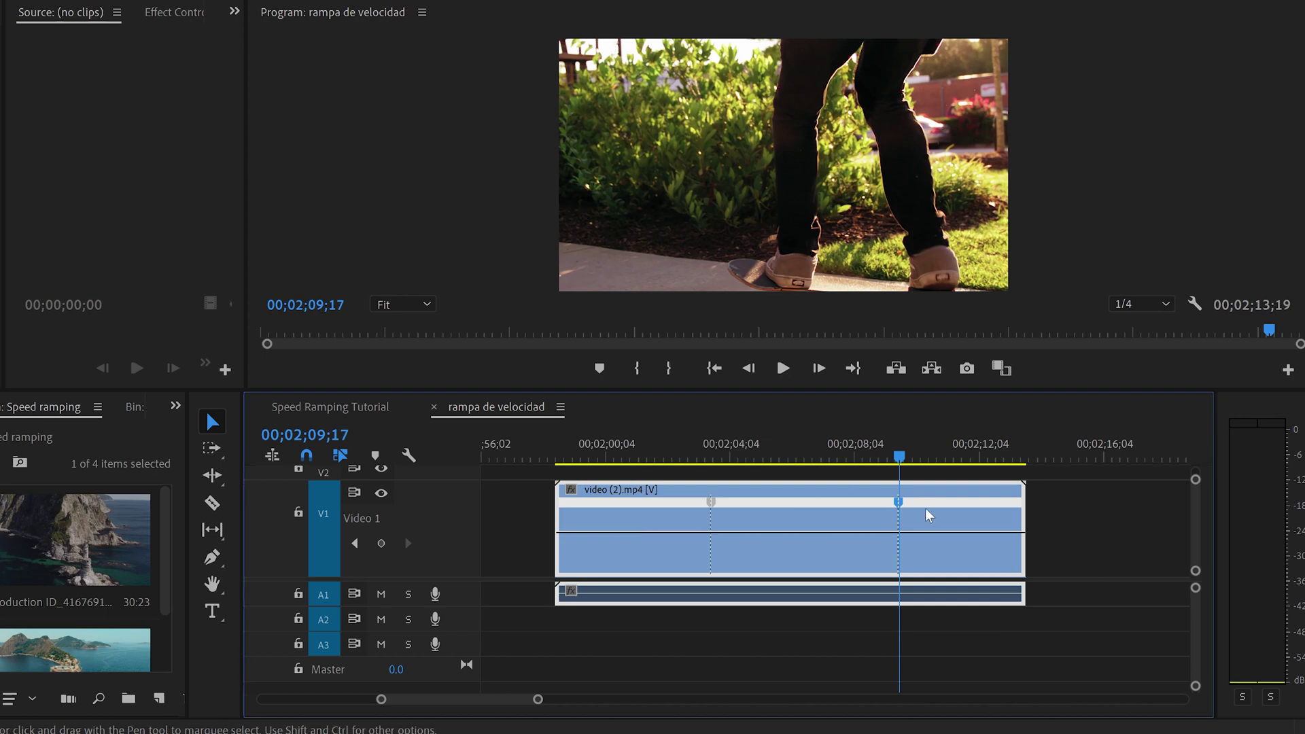
Raise the skateboard clip's speed line before the first keyframe and after the second to accelerate both outer sections
{"action": "left_click_drag", "start_coordinate": [620, 532], "coordinate": [621, 502]}
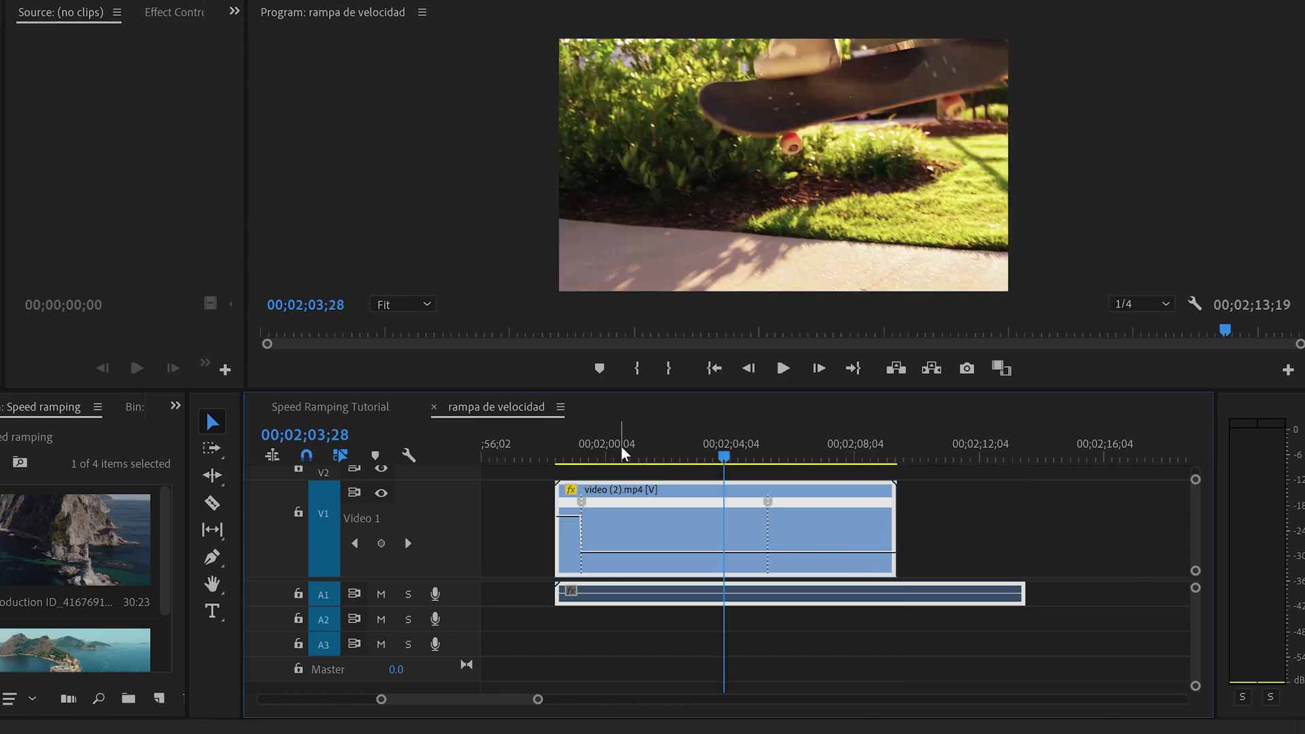
{"action": "left_click", "coordinate": [619, 449]}
{"action": "left_click_drag", "start_coordinate": [837, 552], "coordinate": [836, 541]}
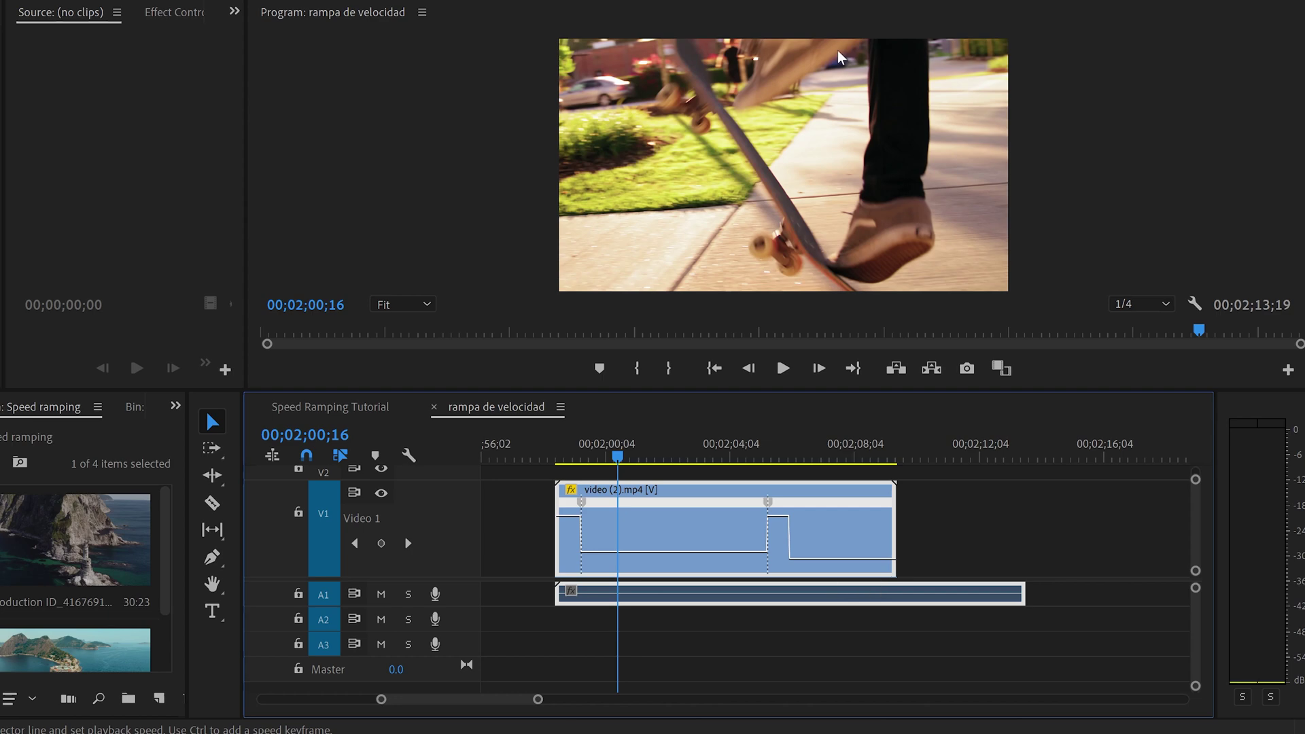
Delete the skateboard clip's leftover audio from track A1
{"action": "left_click", "coordinate": [905, 484]}
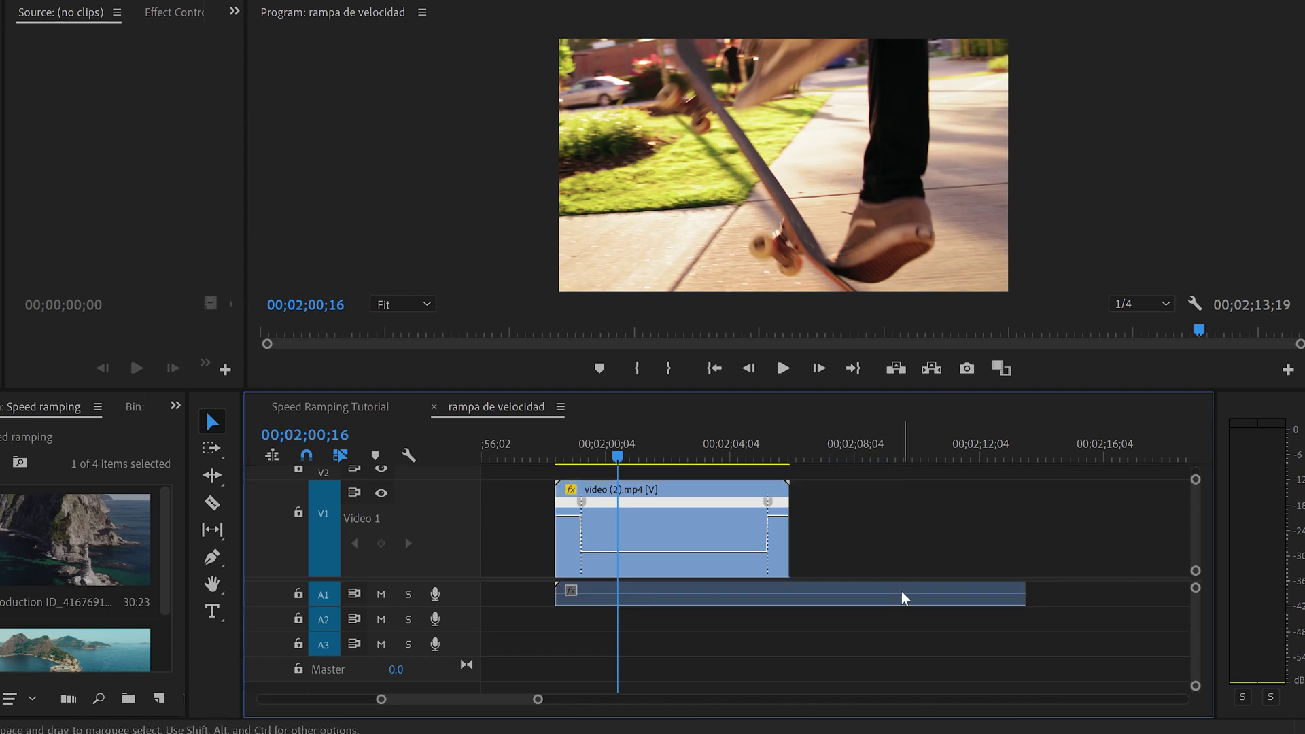
{"action": "left_click", "coordinate": [870, 592]}
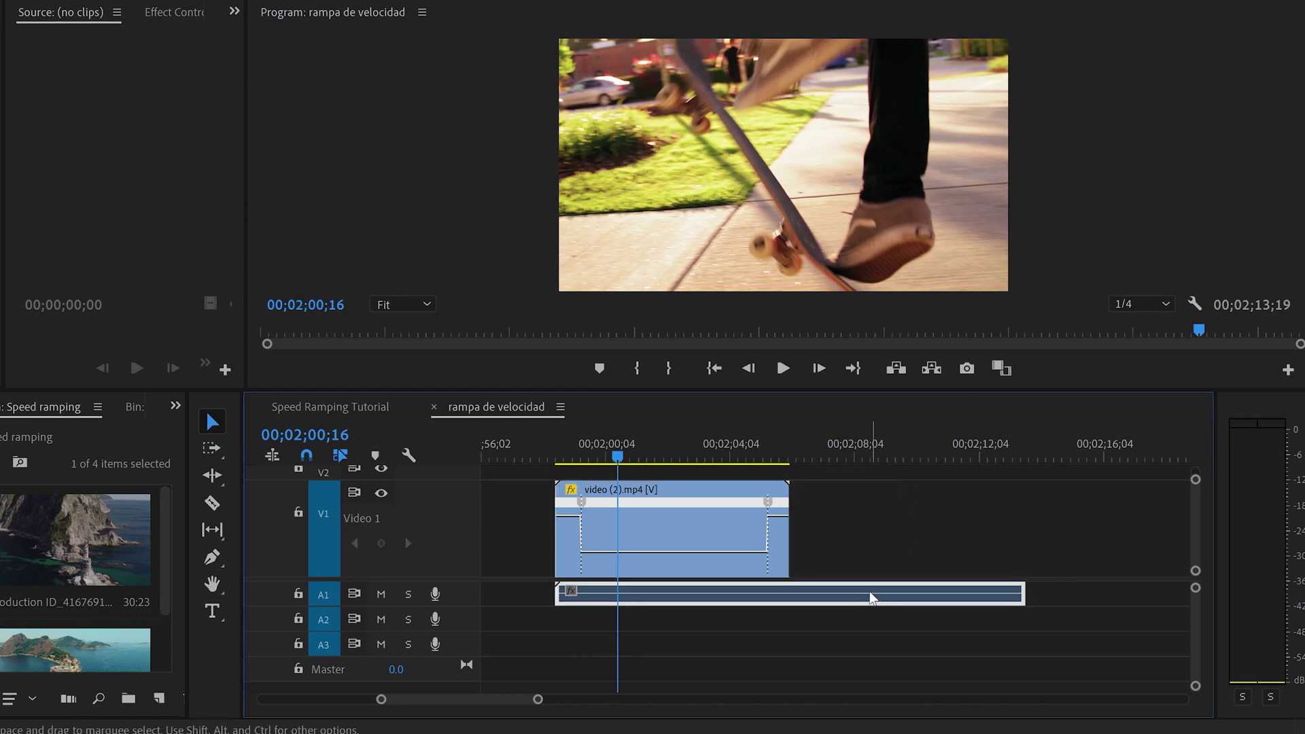
{"action": "key", "text": "Delete"}
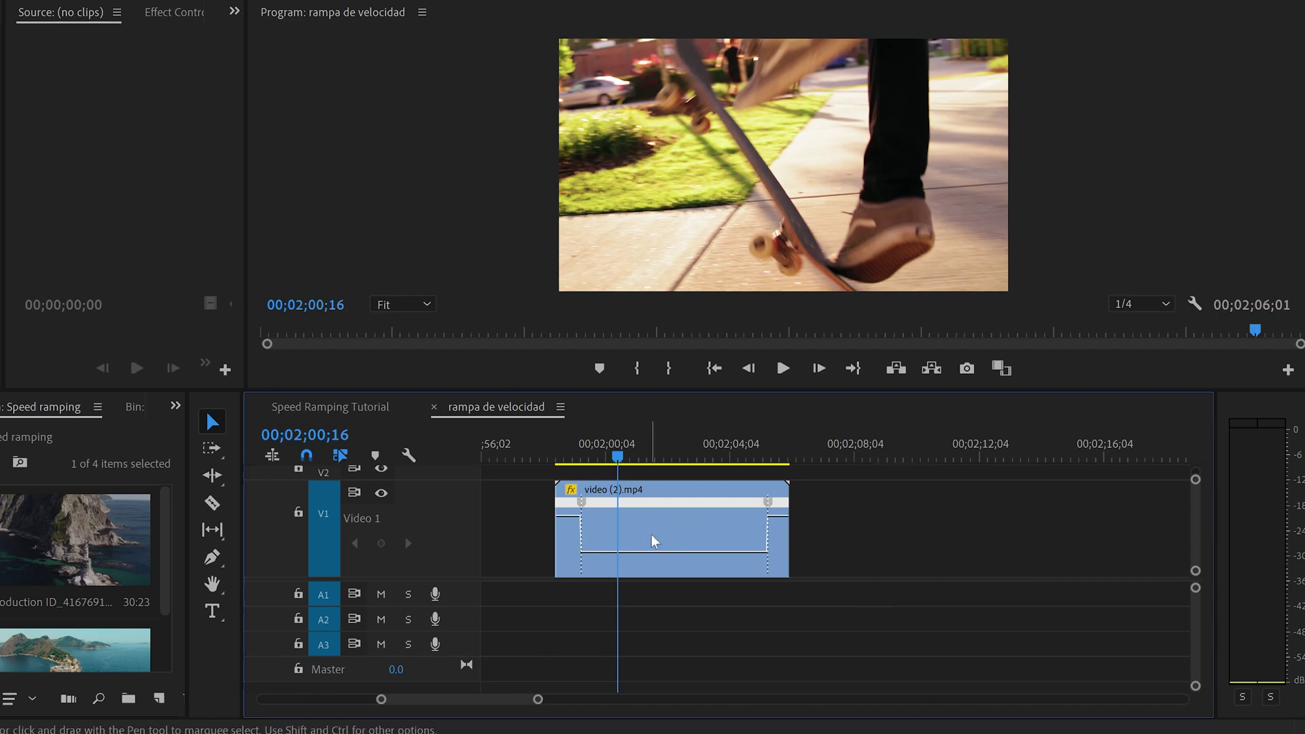
Split the skateboard clip's first speed keyframe near 00;01;59;08 and curve the resulting slow-down ramp
{"action": "left_click_drag", "start_coordinate": [537, 700], "coordinate": [462, 700]}
{"action": "left_click", "coordinate": [654, 446]}
{"action": "left_click_drag", "start_coordinate": [658, 500], "coordinate": [646, 525]}
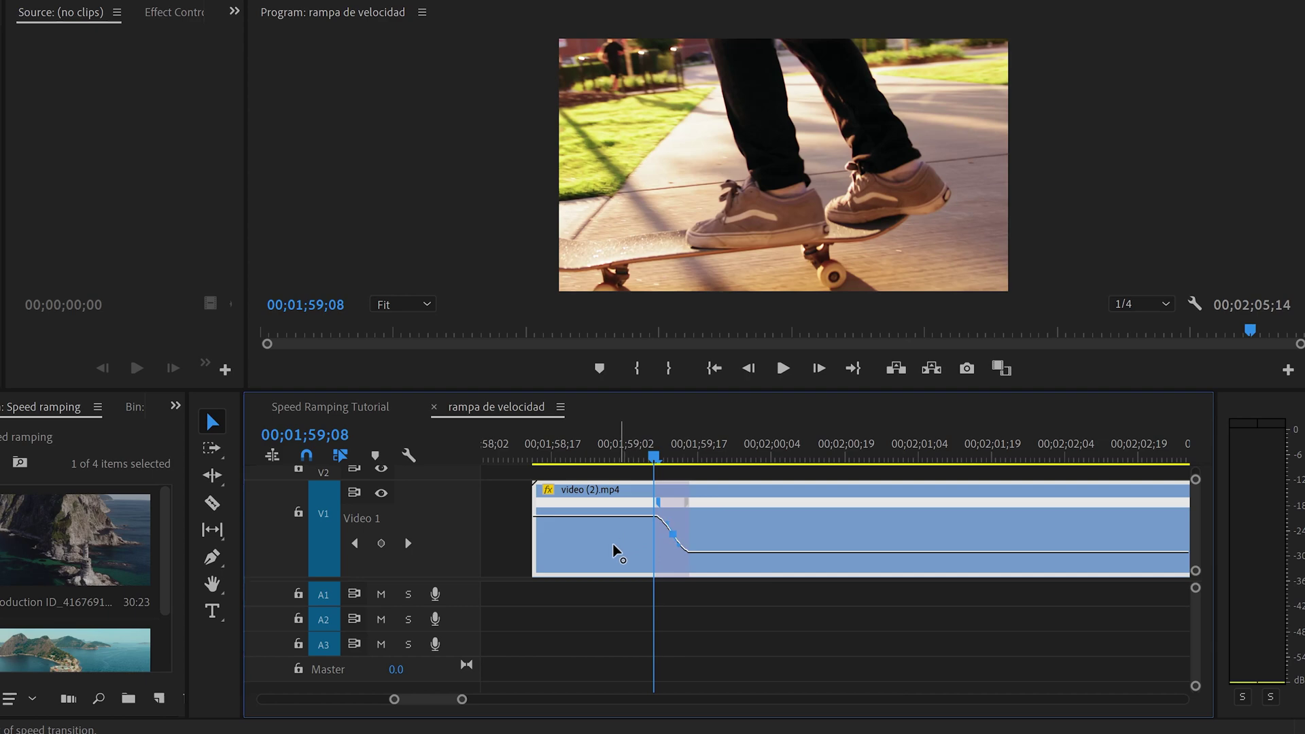
Split the skateboard clip's second speed keyframe near 00;02;04;24 and curve the resulting acceleration ramp
{"action": "mouse_move", "coordinate": [434, 696]}
{"action": "left_mouse_down"}
{"action": "mouse_move", "coordinate": [454, 697]}
{"action": "mouse_move", "coordinate": [436, 697]}
{"action": "left_mouse_up"}
{"action": "left_click", "coordinate": [772, 445]}
{"action": "left_click_drag", "start_coordinate": [773, 503], "coordinate": [803, 507]}
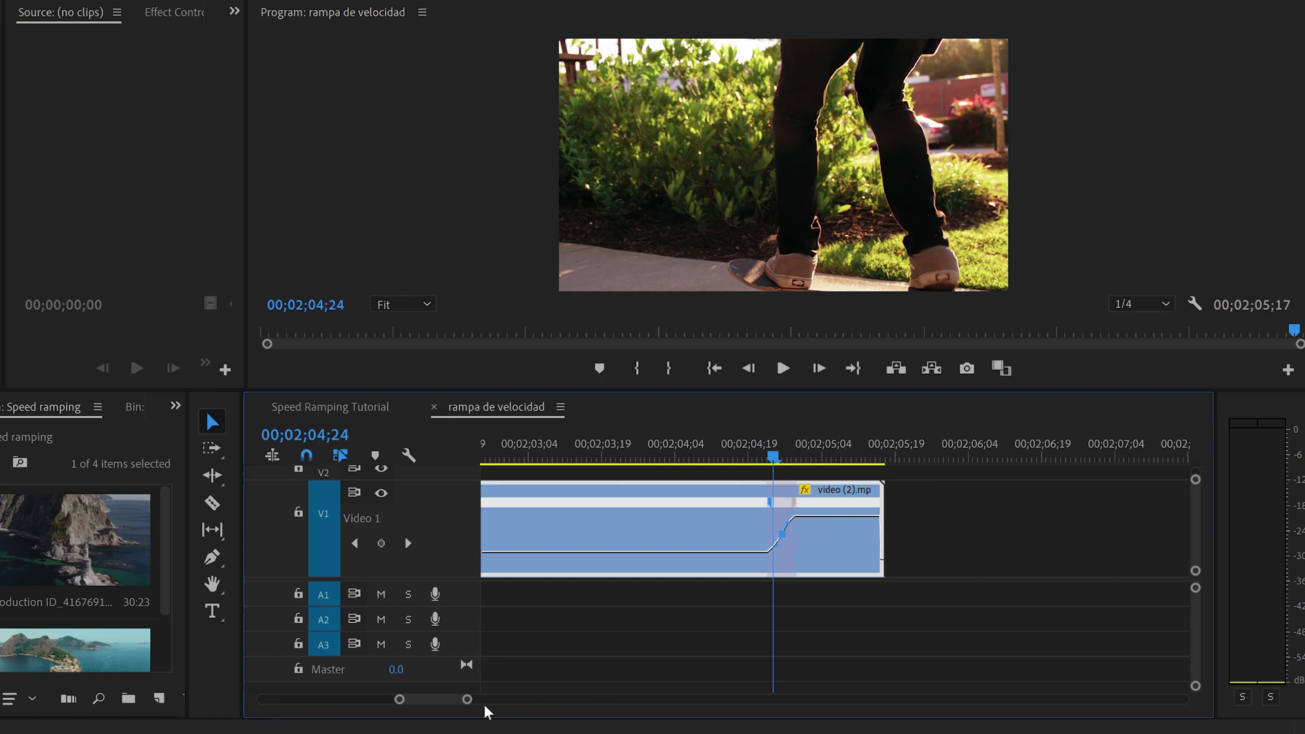
{"action": "left_click_drag", "start_coordinate": [465, 700], "coordinate": [508, 706]}
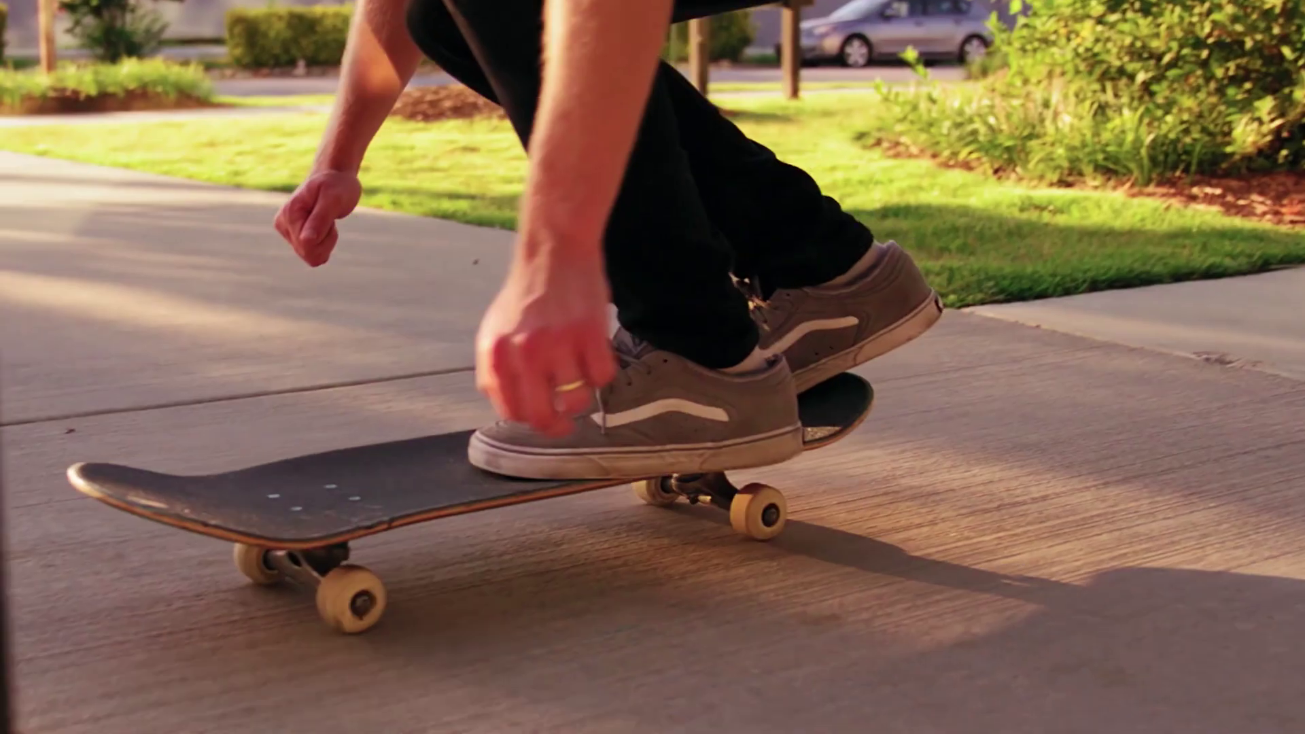